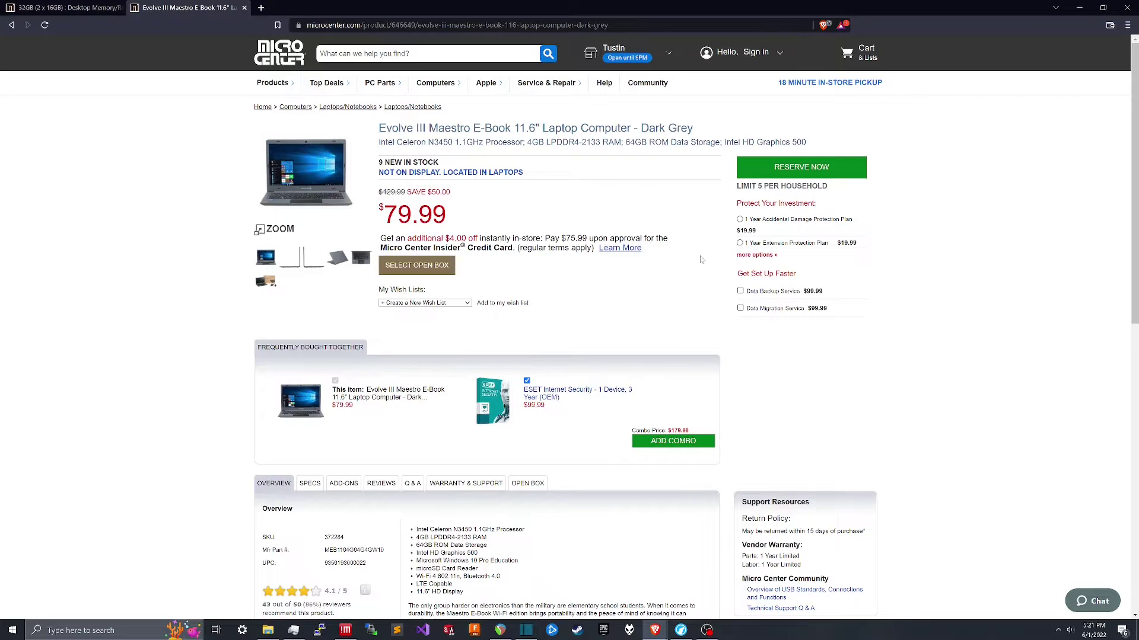
- Scroll down the Evolve III Maestro E-Book 11.6" laptop product page priced at $79.99
{"action": "scroll", "coordinate": [694, 265], "scroll_direction": "down", "scroll_amount": 4}
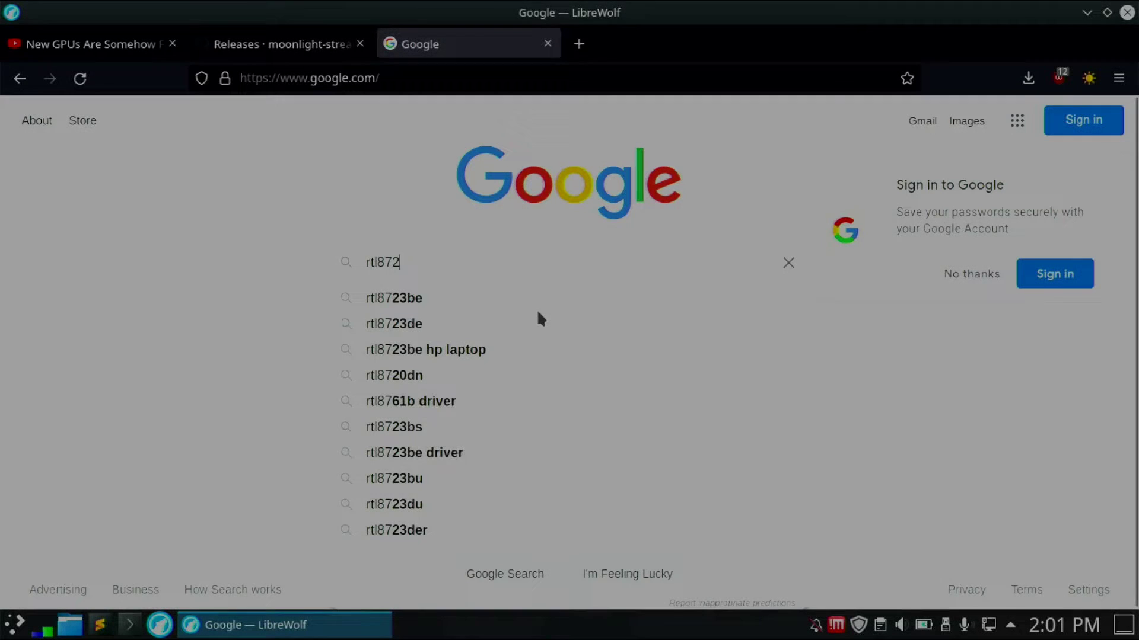
- Search Google for rtl8723du and open the lwfinger/rtl8723du GitHub repository
{"action": "left_click", "coordinate": [538, 314]}
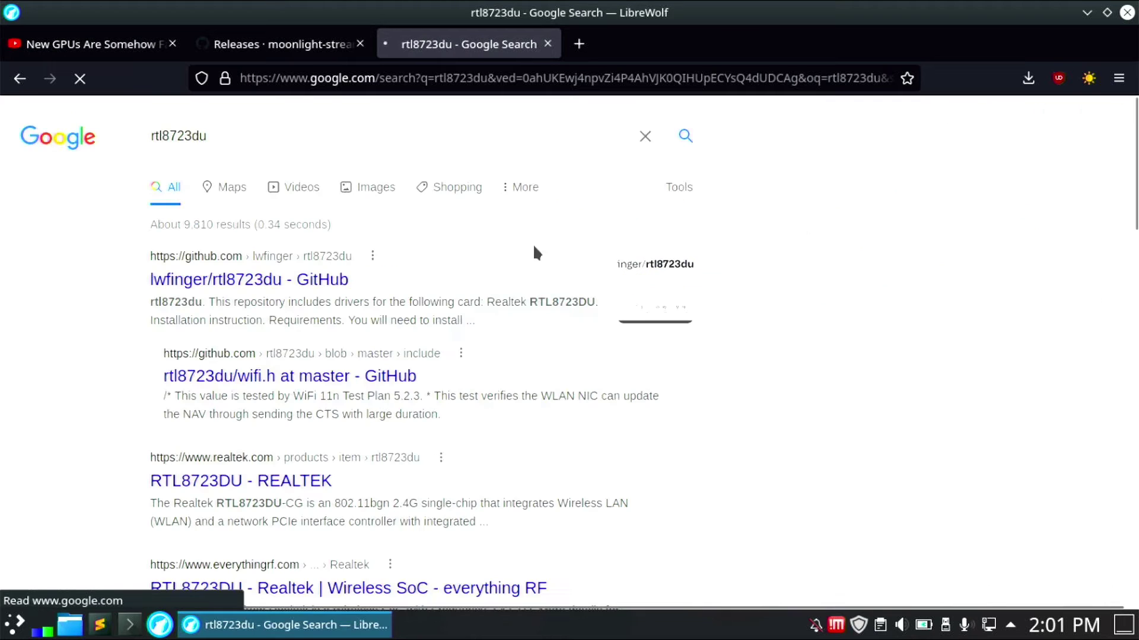
{"action": "left_click", "coordinate": [295, 280]}
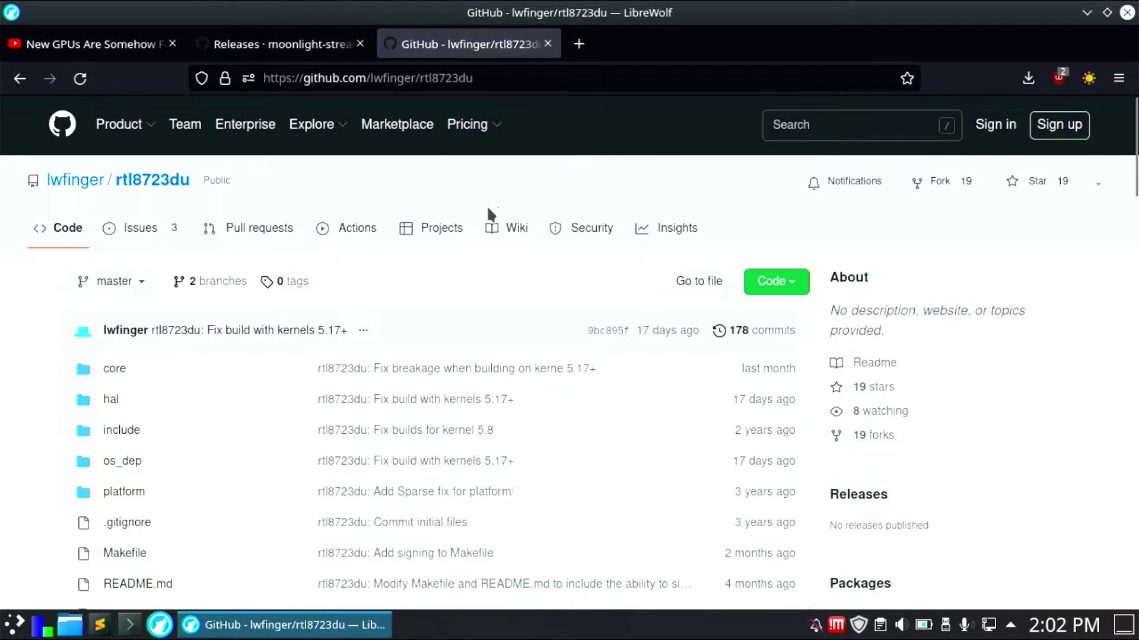
{"action": "left_click", "coordinate": [404, 77]}
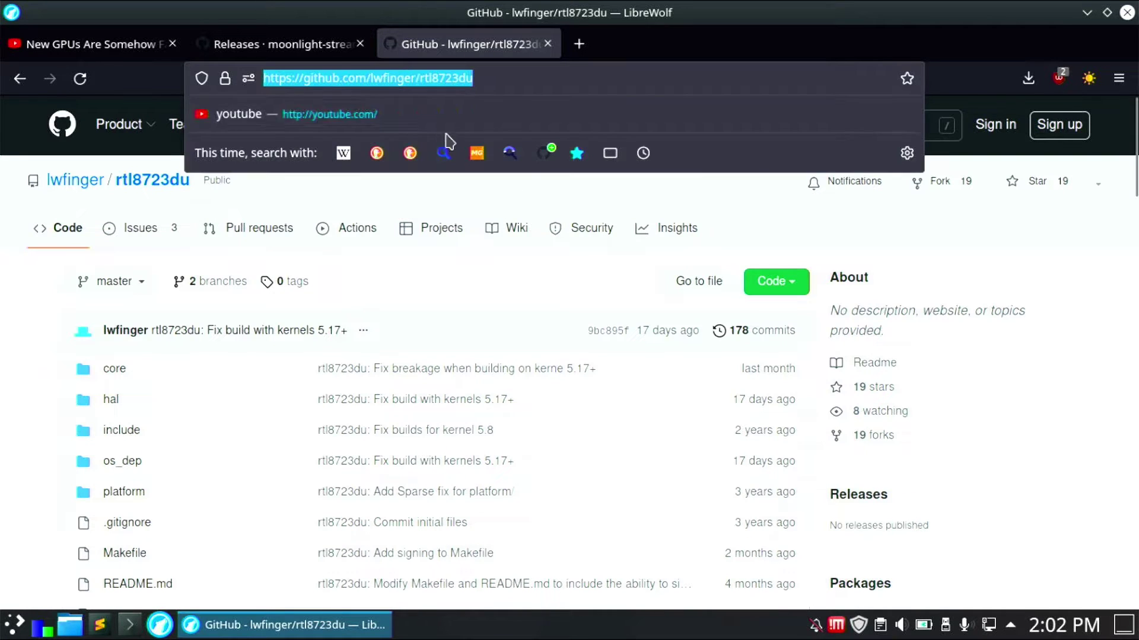
{"action": "left_click", "coordinate": [438, 211]}
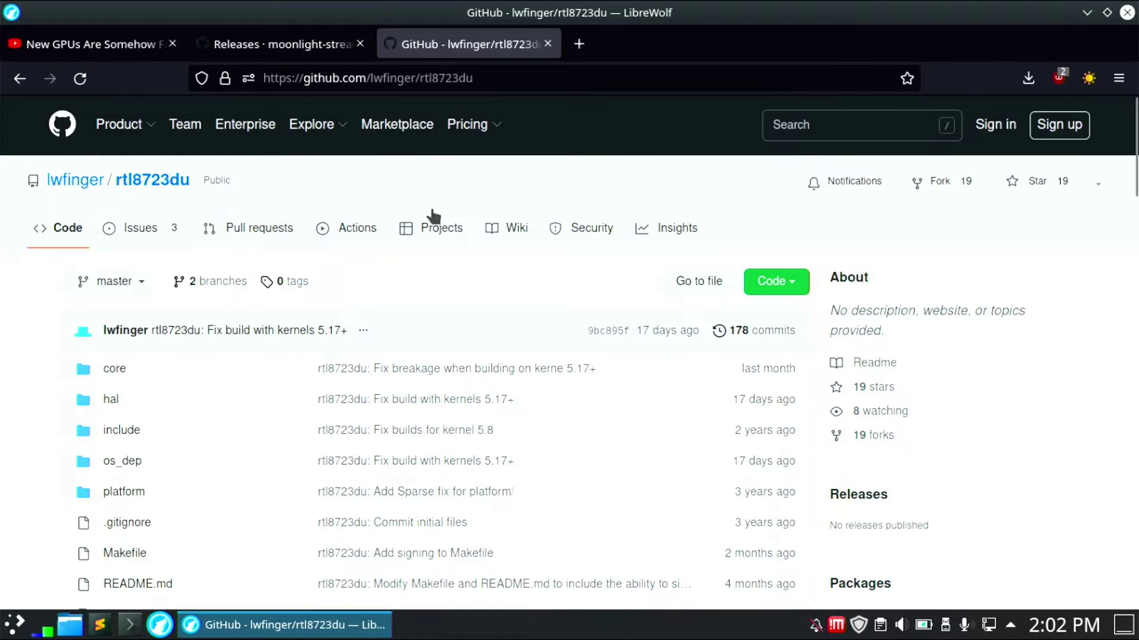
- Scroll through the rtl8723du README's installation and kernel-module instructions
{"action": "scroll", "coordinate": [153, 231], "scroll_direction": "down", "scroll_amount": 15}
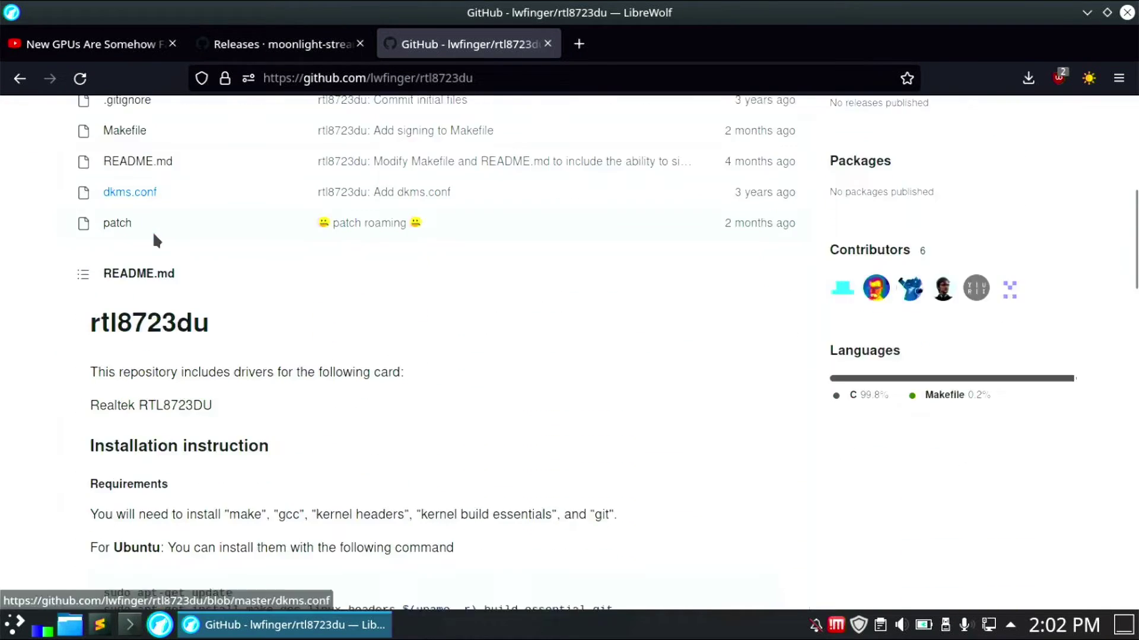
{"action": "scroll", "coordinate": [167, 339], "scroll_direction": "down", "scroll_amount": 3}
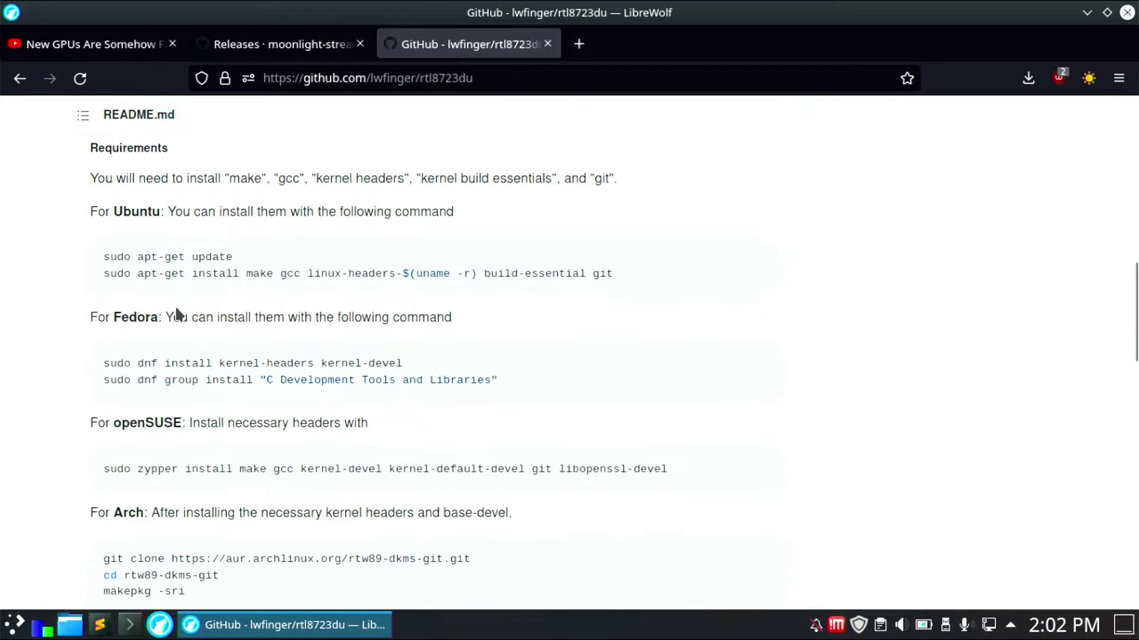
{"action": "scroll", "coordinate": [201, 374], "scroll_direction": "down", "scroll_amount": 6}
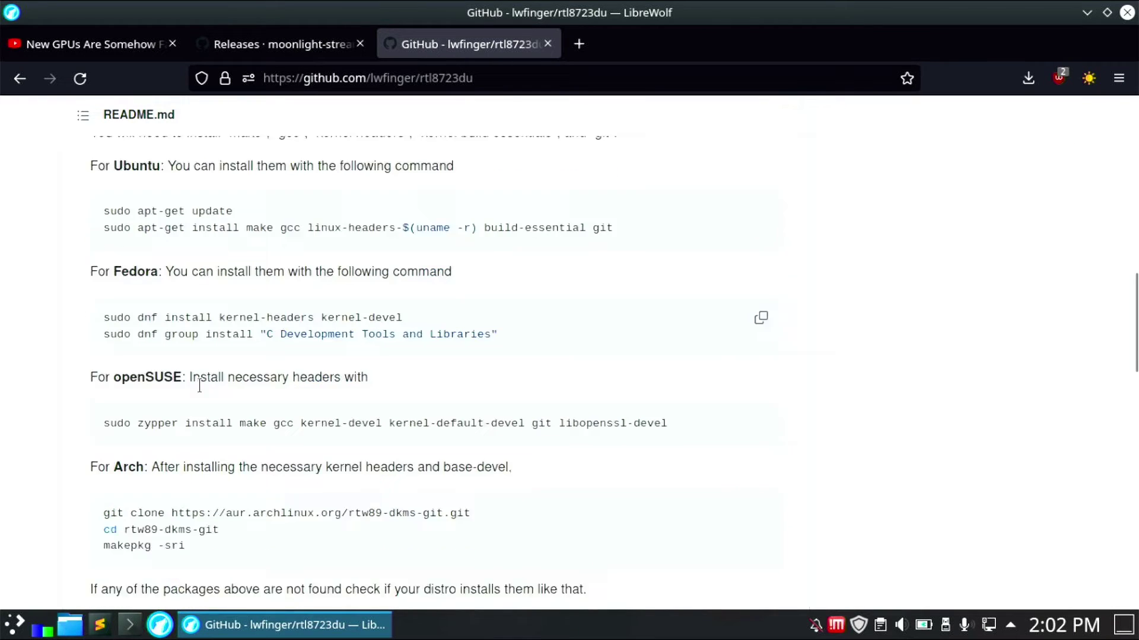
{"action": "scroll", "coordinate": [196, 359], "scroll_direction": "down", "scroll_amount": 9}
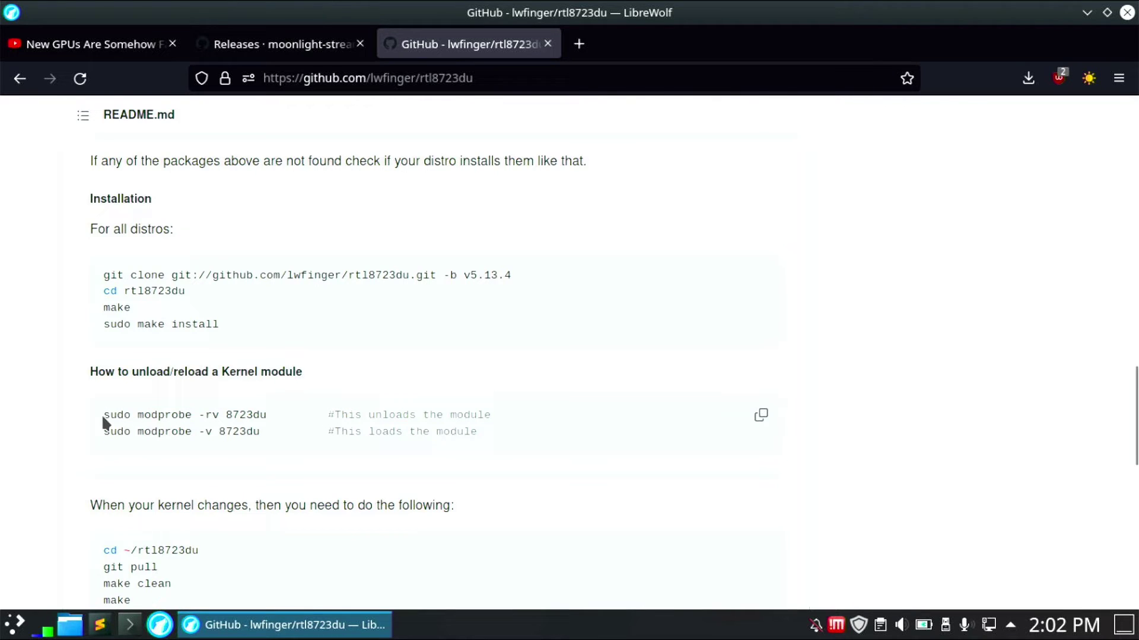
{"action": "scroll", "coordinate": [101, 413], "scroll_direction": "down", "scroll_amount": 3}
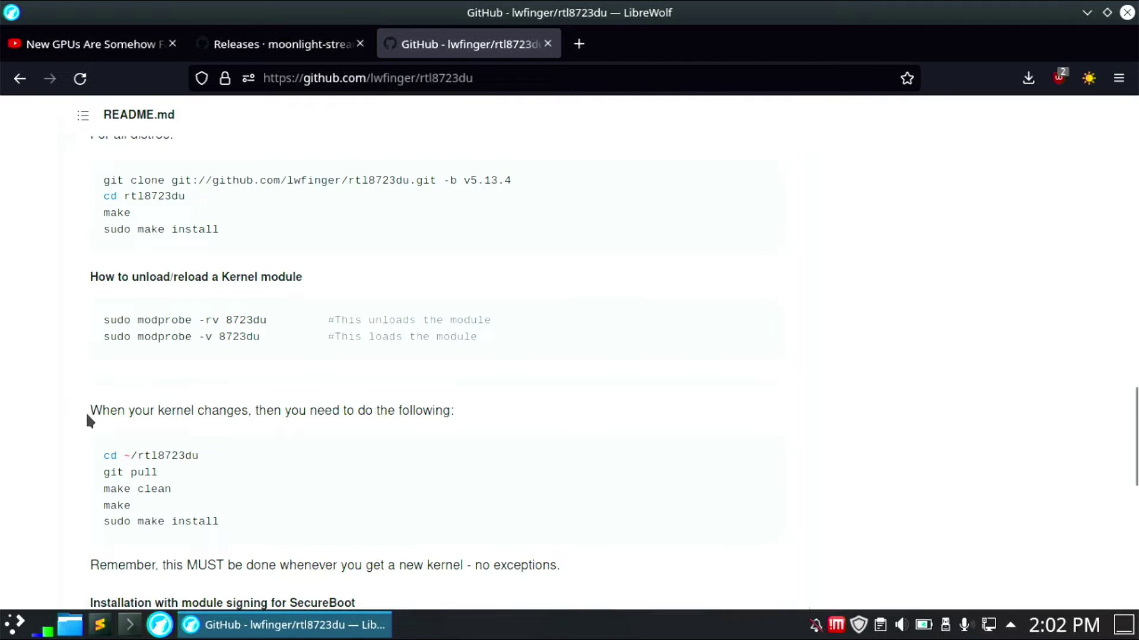
{"action": "scroll", "coordinate": [76, 417], "scroll_direction": "down", "scroll_amount": 1}
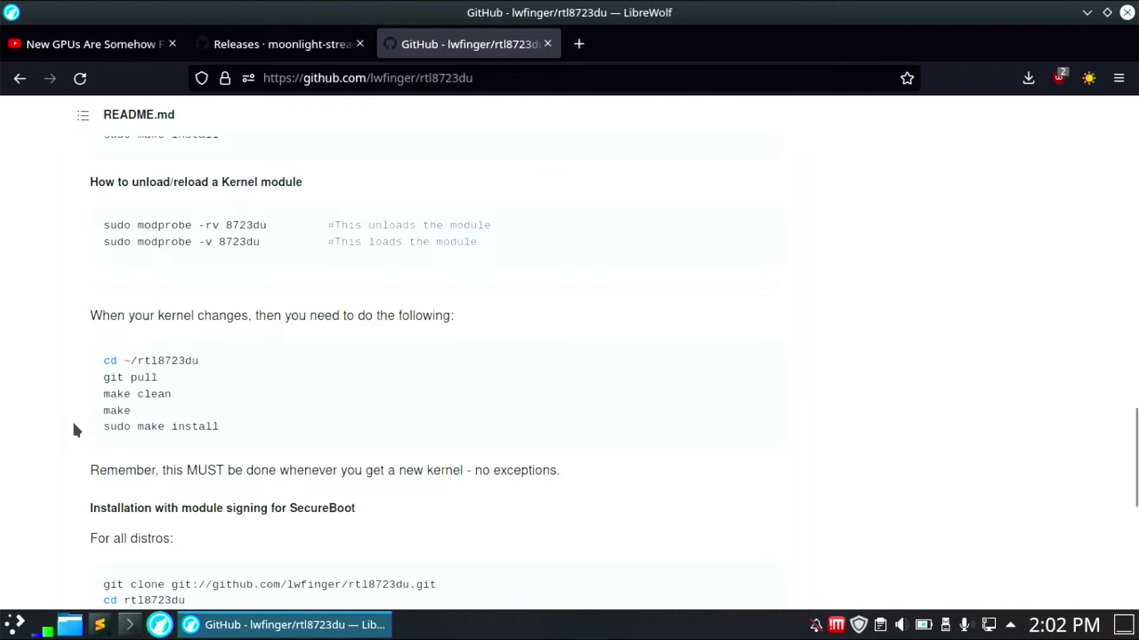
{"action": "scroll", "coordinate": [72, 421], "scroll_direction": "down", "scroll_amount": 3}
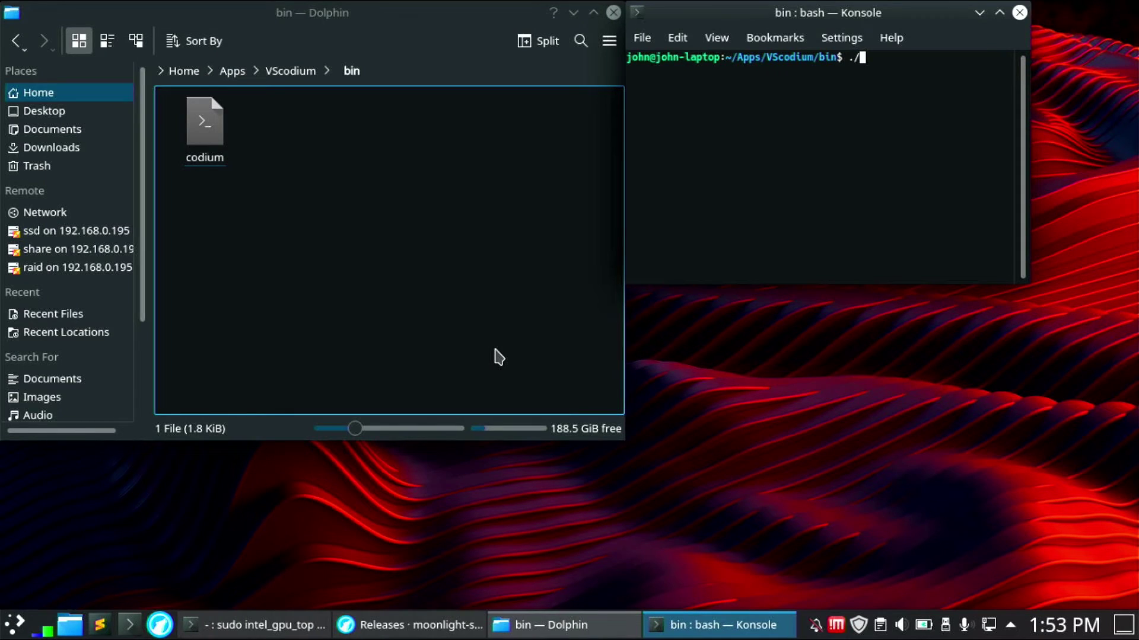
- Launch VSCodium from its bin folder with ./codium, reaching the Get Started page
{"action": "type", "text": "m"}
{"action": "key", "text": "Return"}
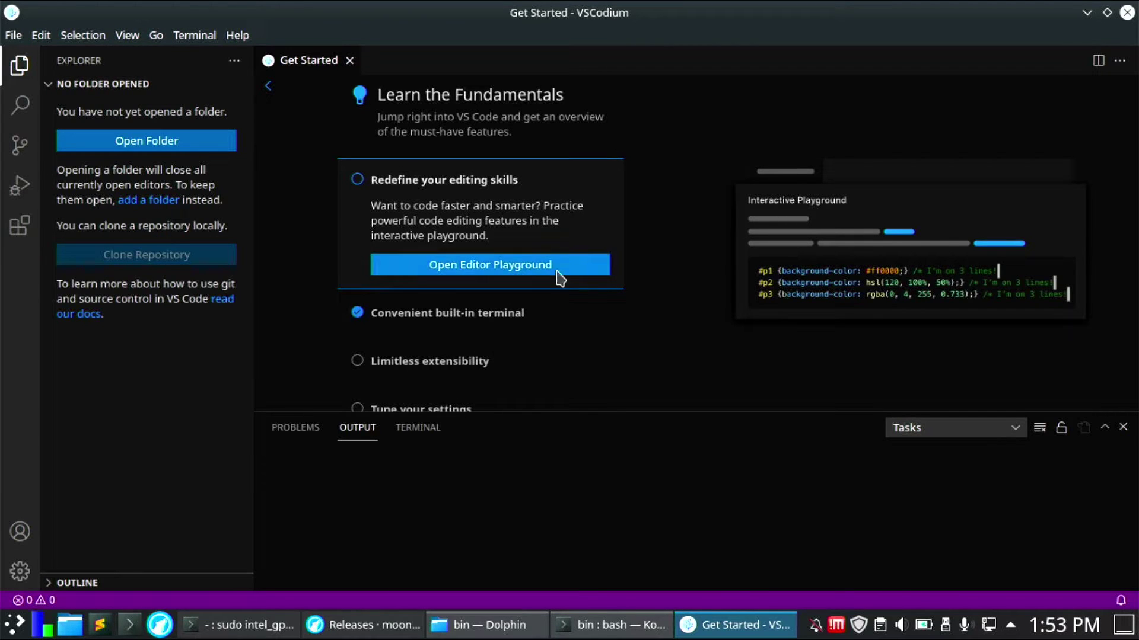
{"action": "left_click", "coordinate": [145, 142]}
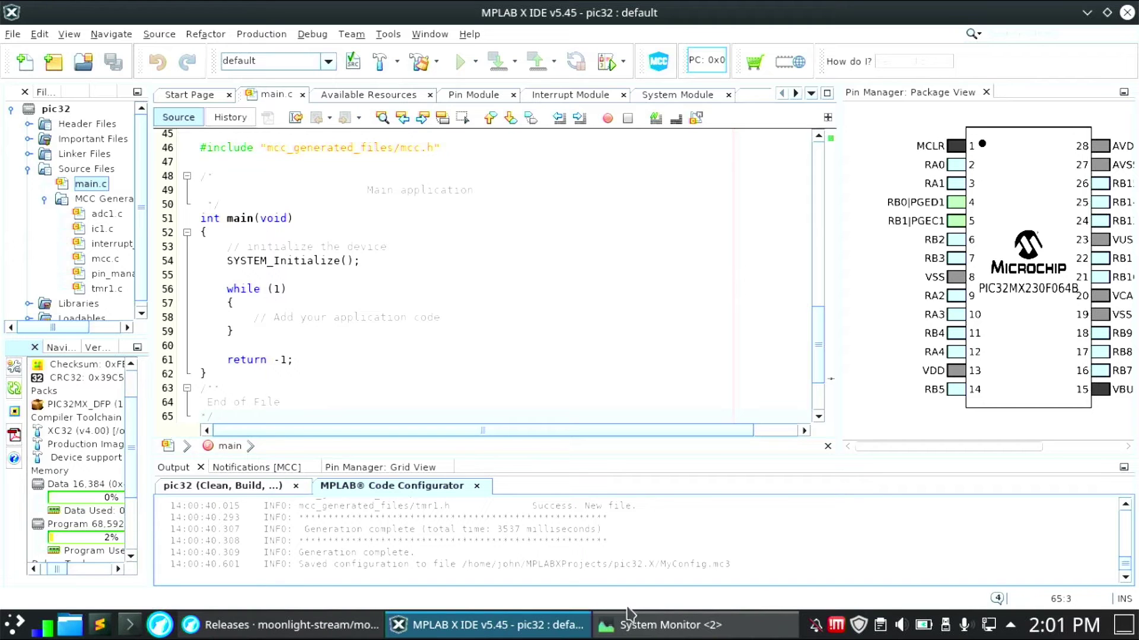
- Clean and build the pic32 project in main.c while watching CPU load in System Monitor
{"action": "left_click", "coordinate": [401, 203]}
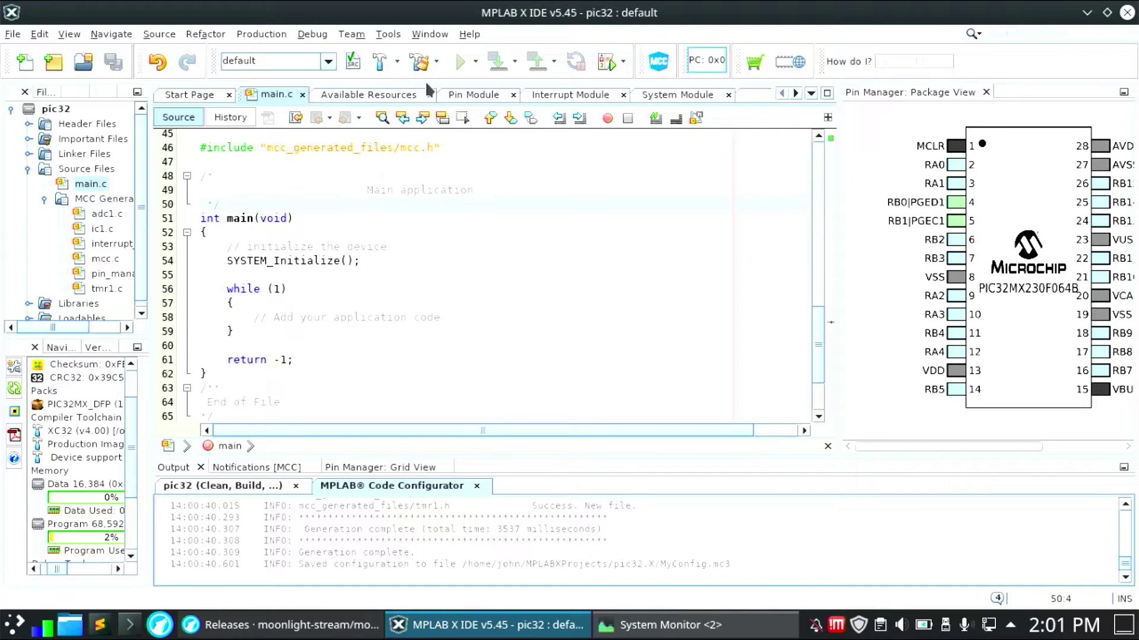
{"action": "left_click", "coordinate": [418, 64]}
{"action": "left_click", "coordinate": [714, 625]}
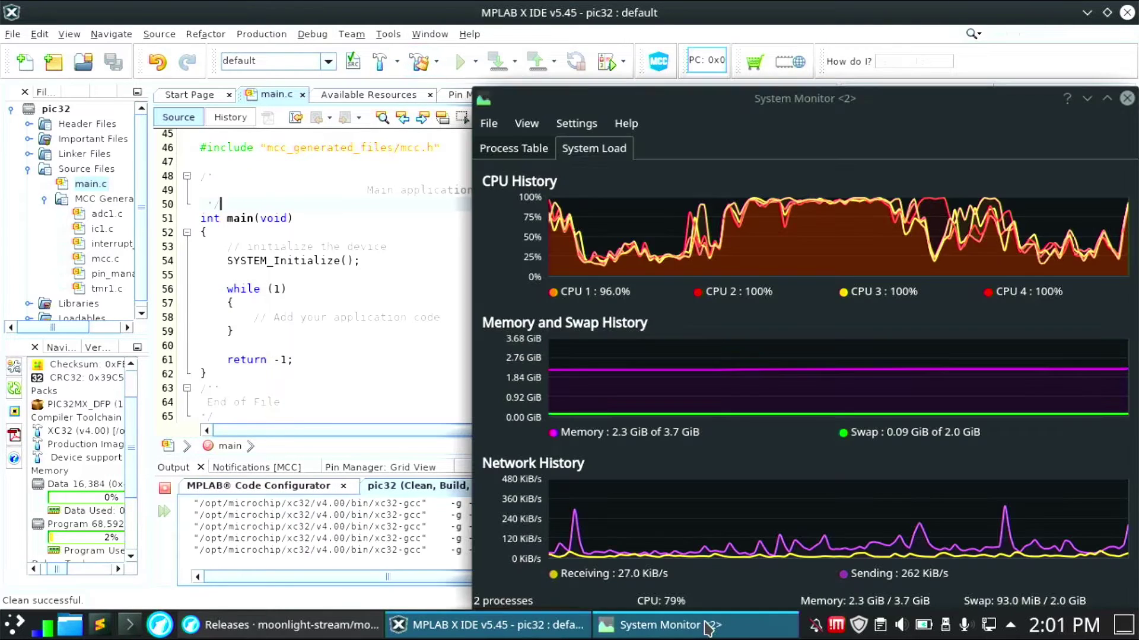
- Move the CE5P_3DBenchy model on the Ender-5 Plus plate to X -11.8469, Y -17.5332 mm
{"action": "mouse_move", "coordinate": [761, 546]}
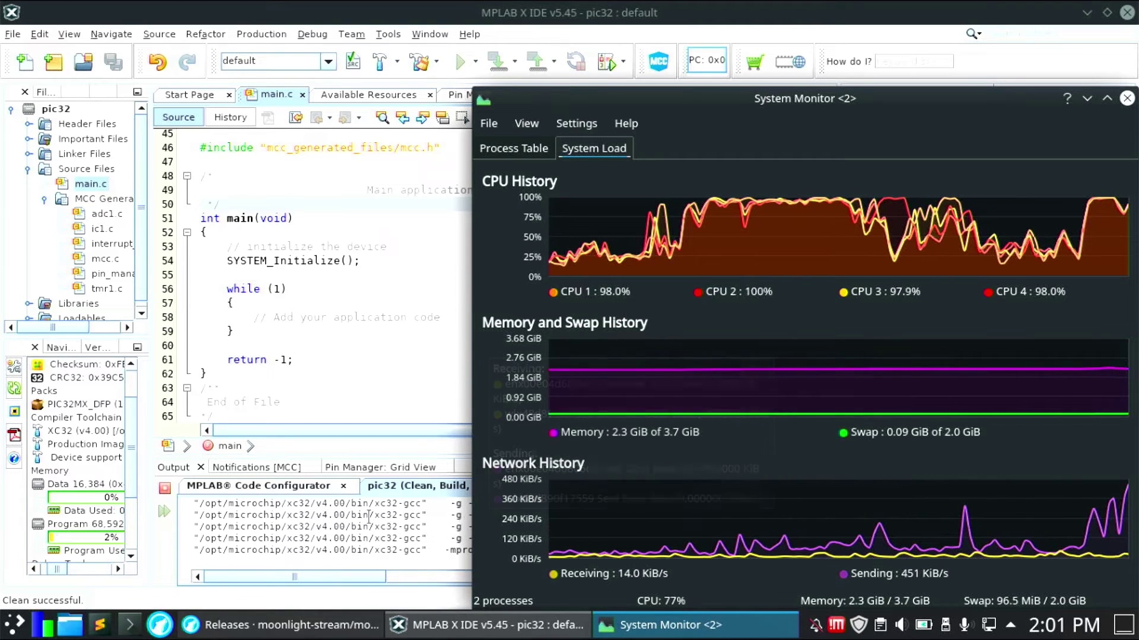
{"action": "mouse_move", "coordinate": [494, 261]}
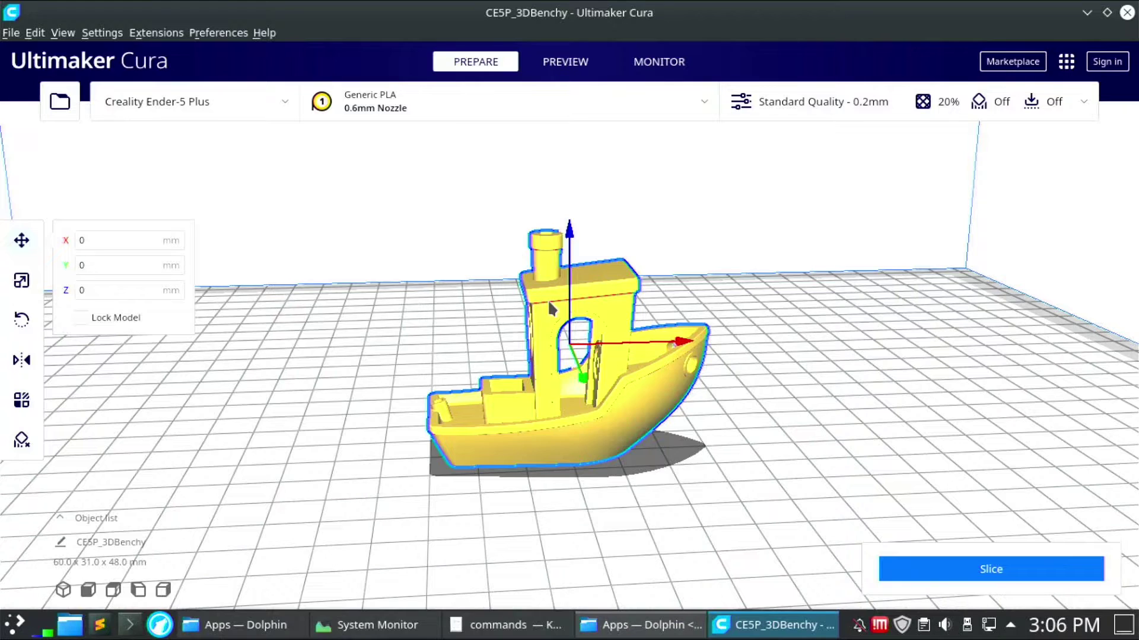
{"action": "left_click_drag", "start_coordinate": [547, 299], "coordinate": [511, 300]}
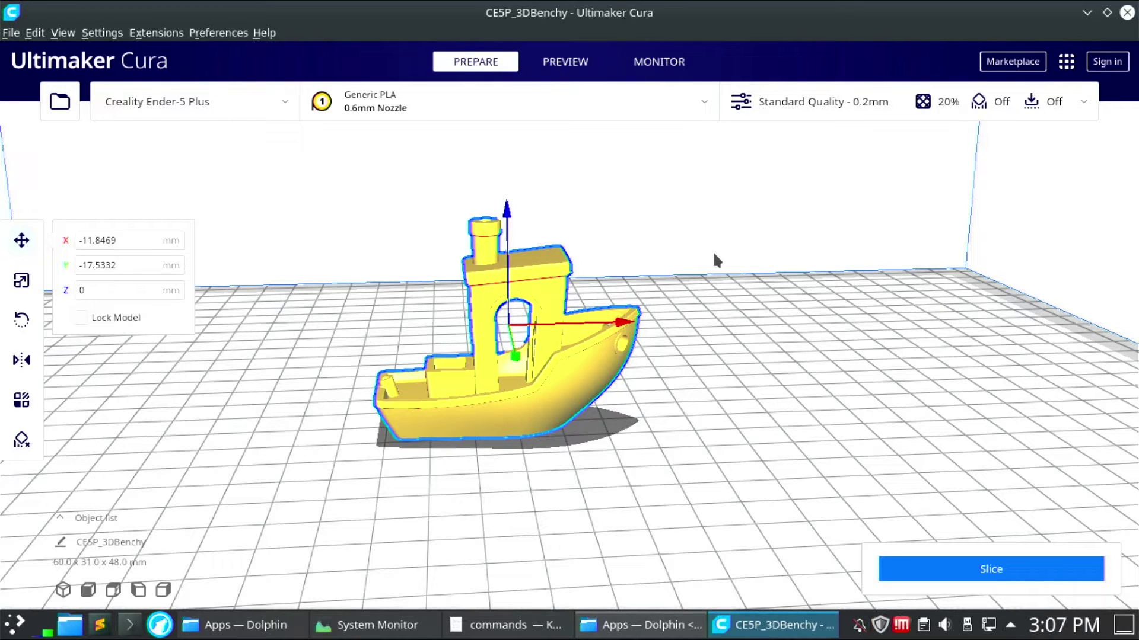
- Slice the Benchy using the Standard Quality 0.2mm profile with 20% infill
{"action": "left_click", "coordinate": [805, 113]}
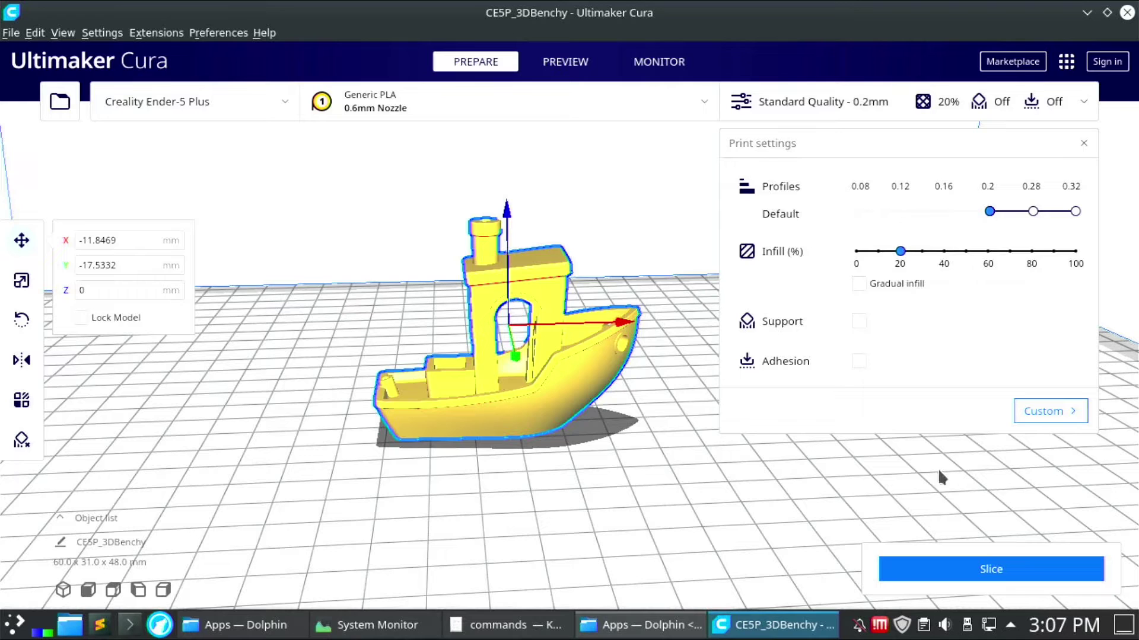
{"action": "left_click", "coordinate": [938, 573]}
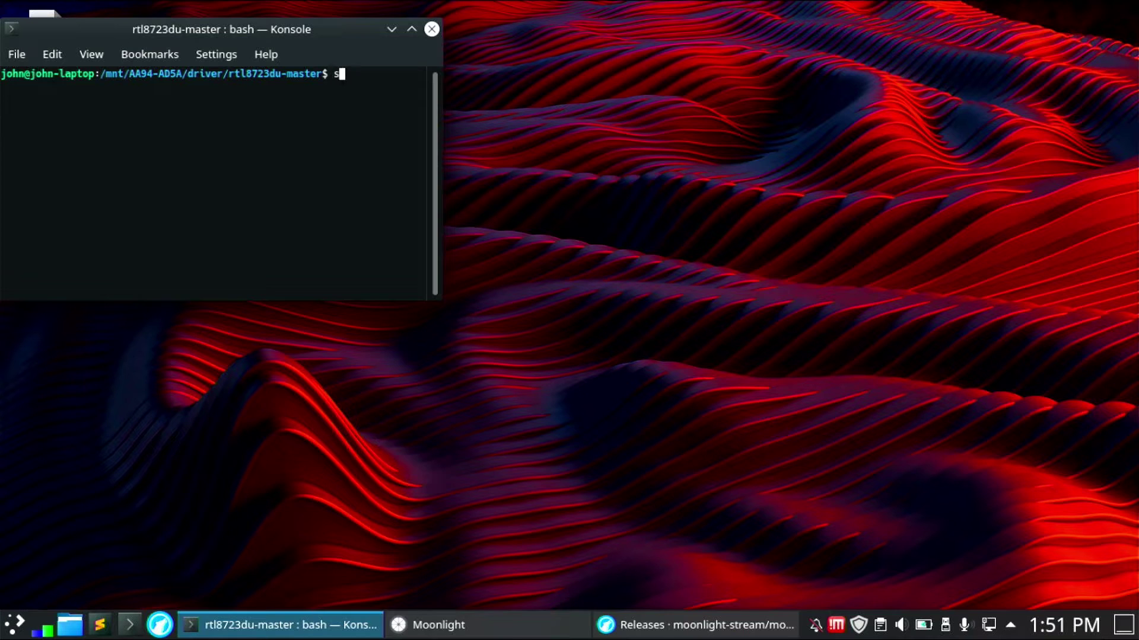
- Run sudo intel_gpu_top with the admin password and shrink the Konsole window
{"action": "type", "text": "sudo intel_gpu_top"}
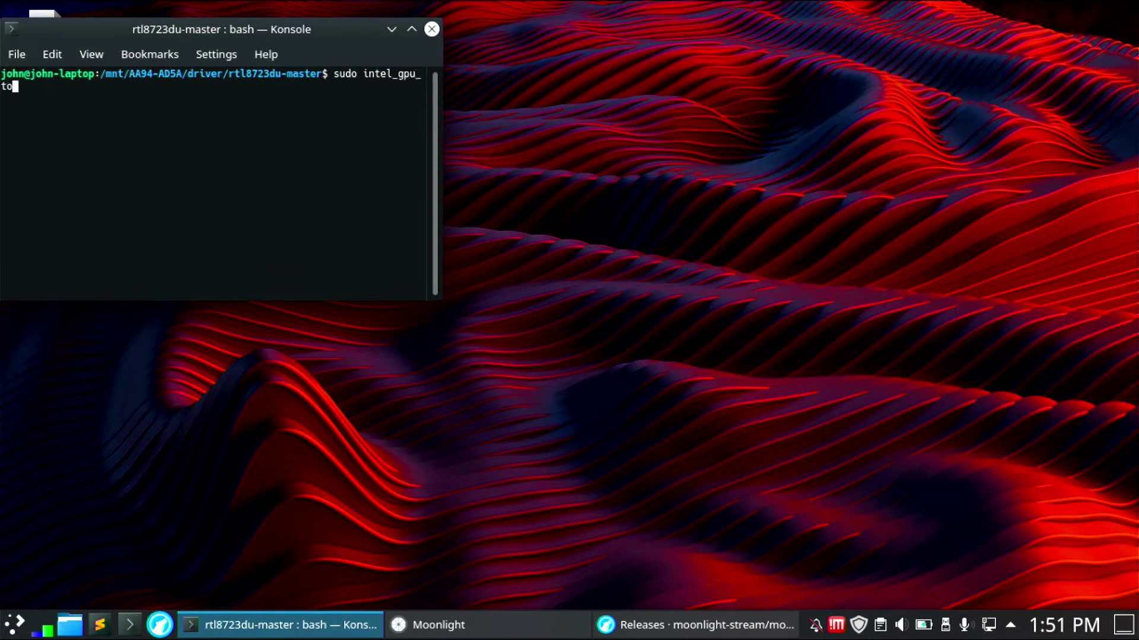
{"action": "key", "text": "Return"}
{"action": "type", "text": "********"}
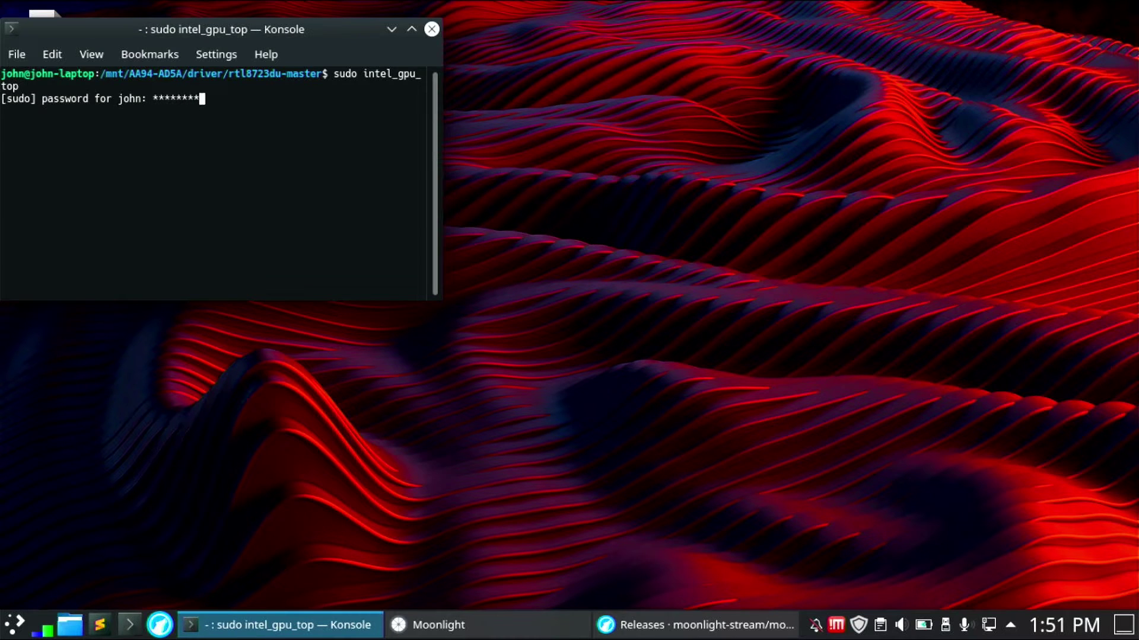
{"action": "key", "text": "Return"}
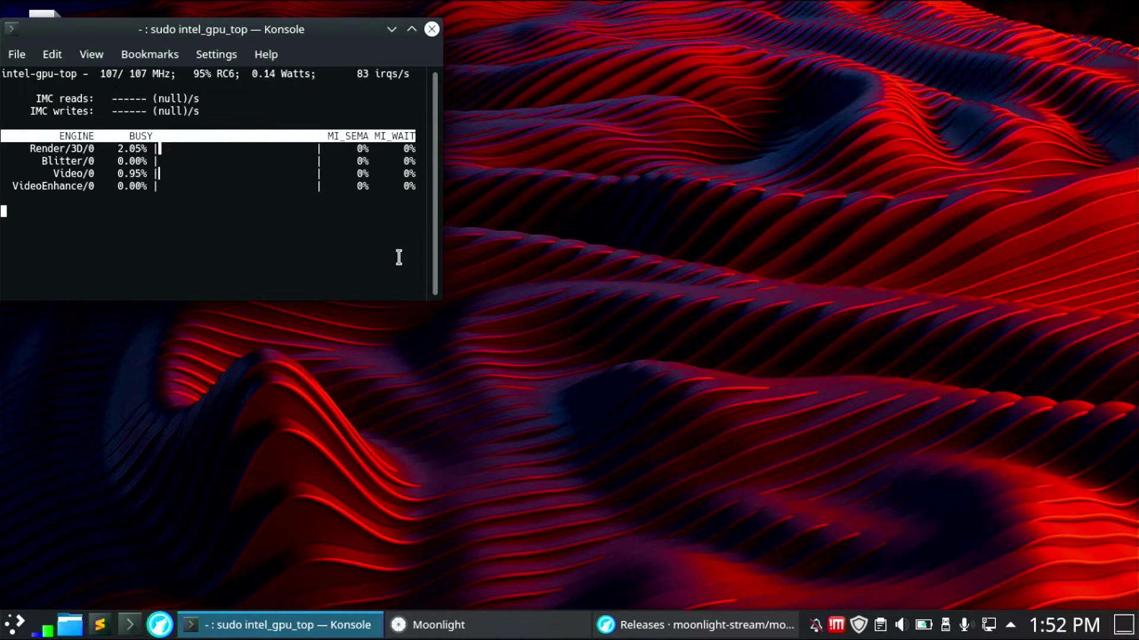
{"action": "left_click_drag", "start_coordinate": [441, 300], "coordinate": [403, 300]}
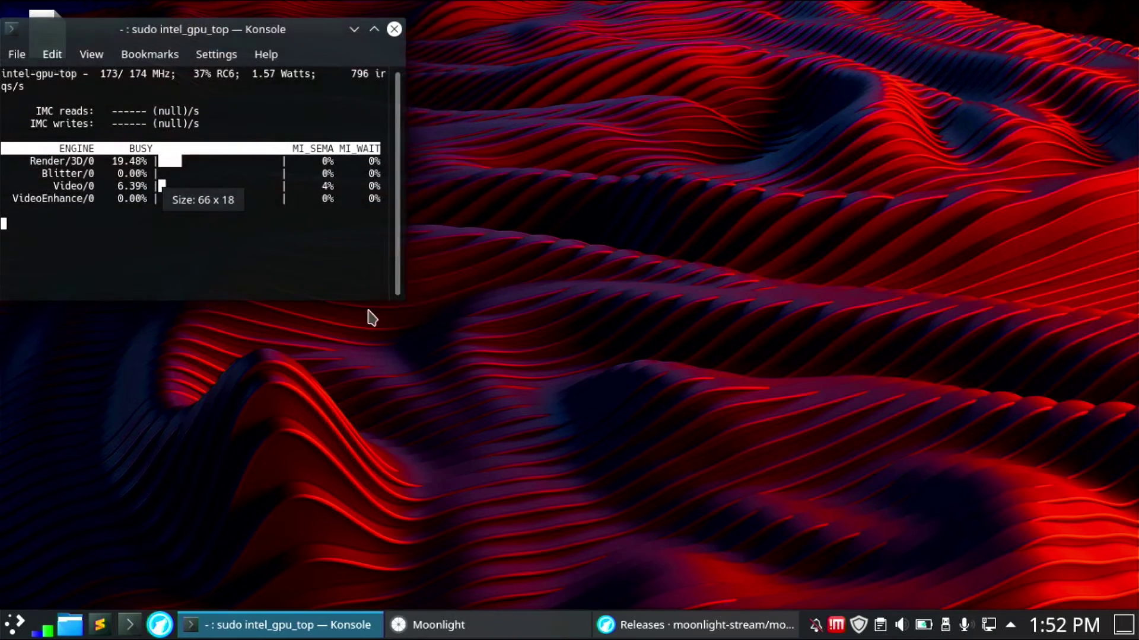
- Raise the Moonlight Computers window and move it down and to the right
{"action": "left_click", "coordinate": [481, 622]}
{"action": "left_click_drag", "start_coordinate": [331, 20], "coordinate": [265, 188]}
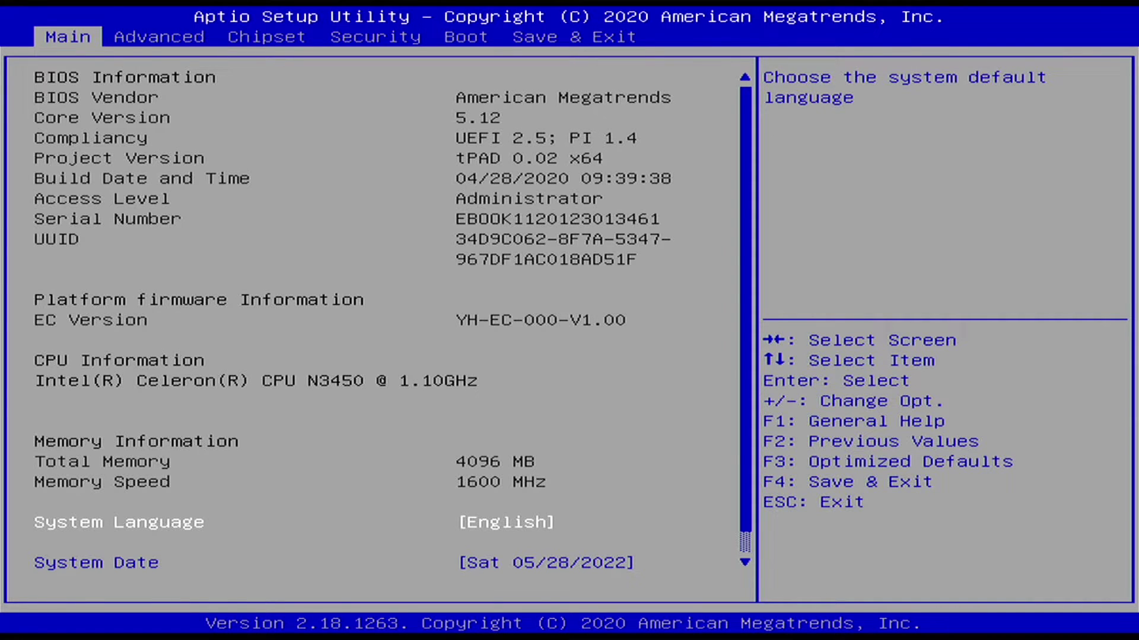
- Open Advanced > CPU Configuration > CPU Power Management and step through its C-State options
{"action": "key", "text": "Right"}
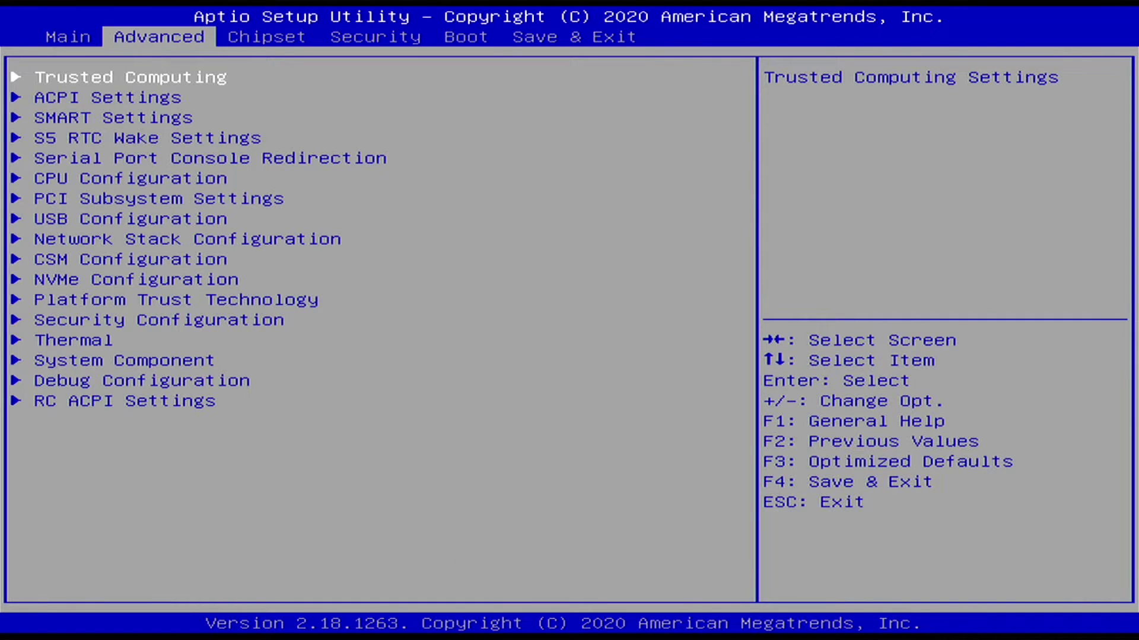
{"action": "key", "text": "Down"}
{"action": "key", "text": "Down"}
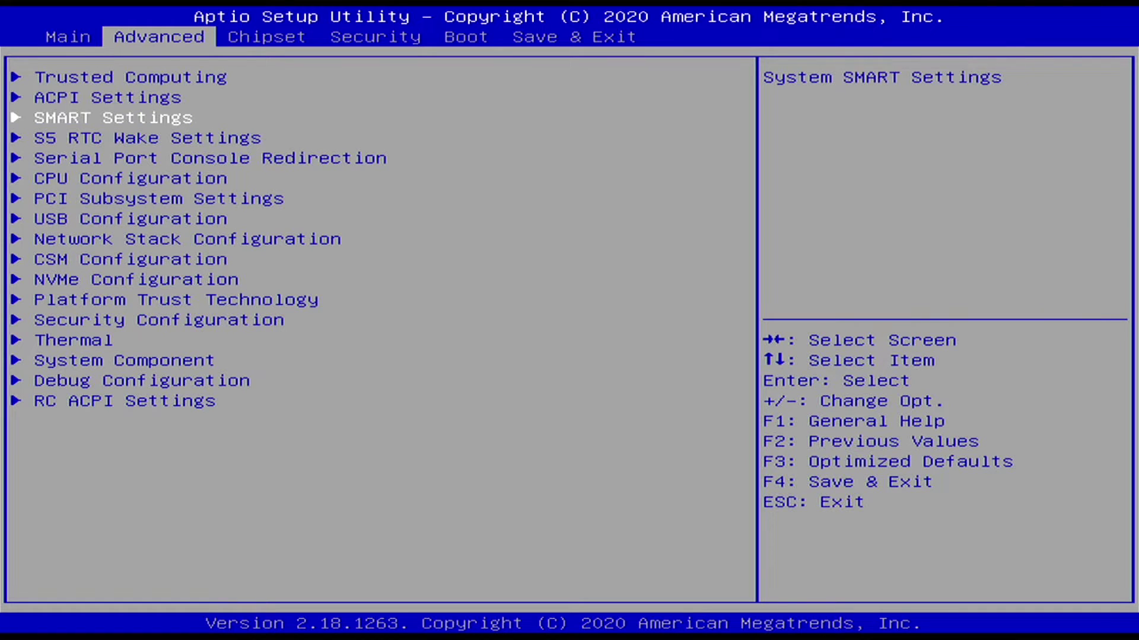
{"action": "key", "text": "Down"}
{"action": "key", "text": "Down"}
{"action": "key", "text": "Down"}
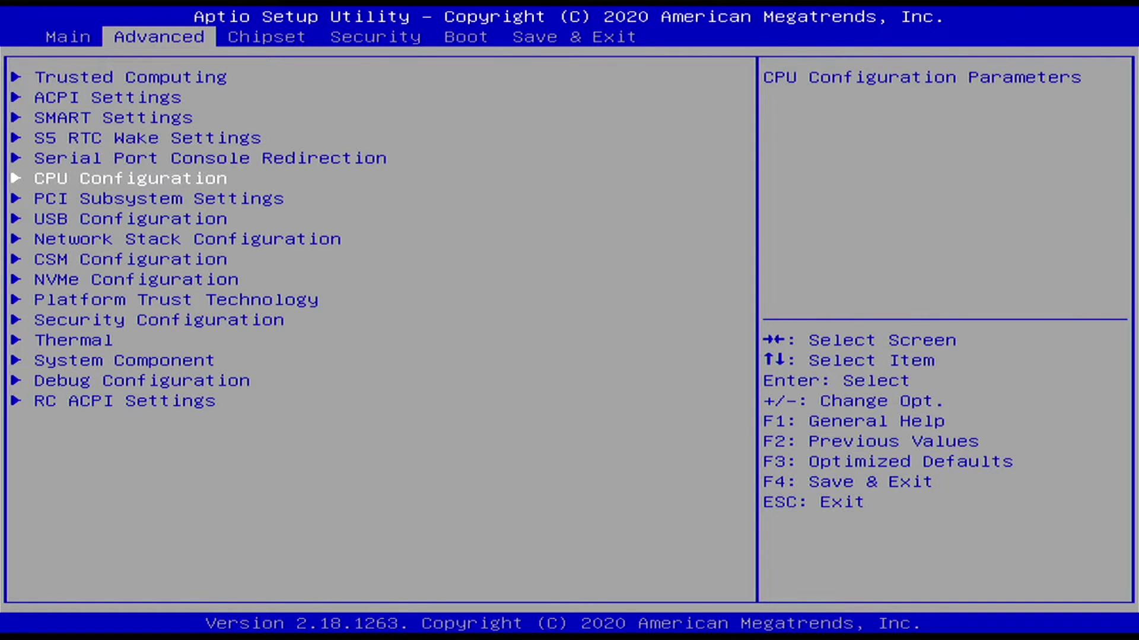
{"action": "key", "text": "Return"}
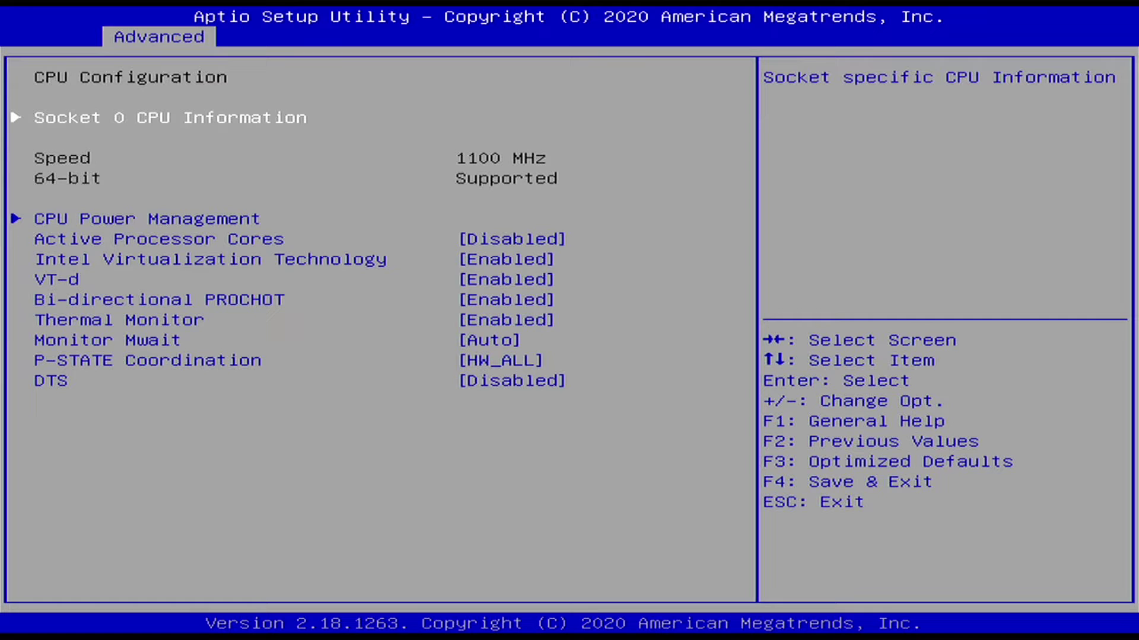
{"action": "key", "text": "Down"}
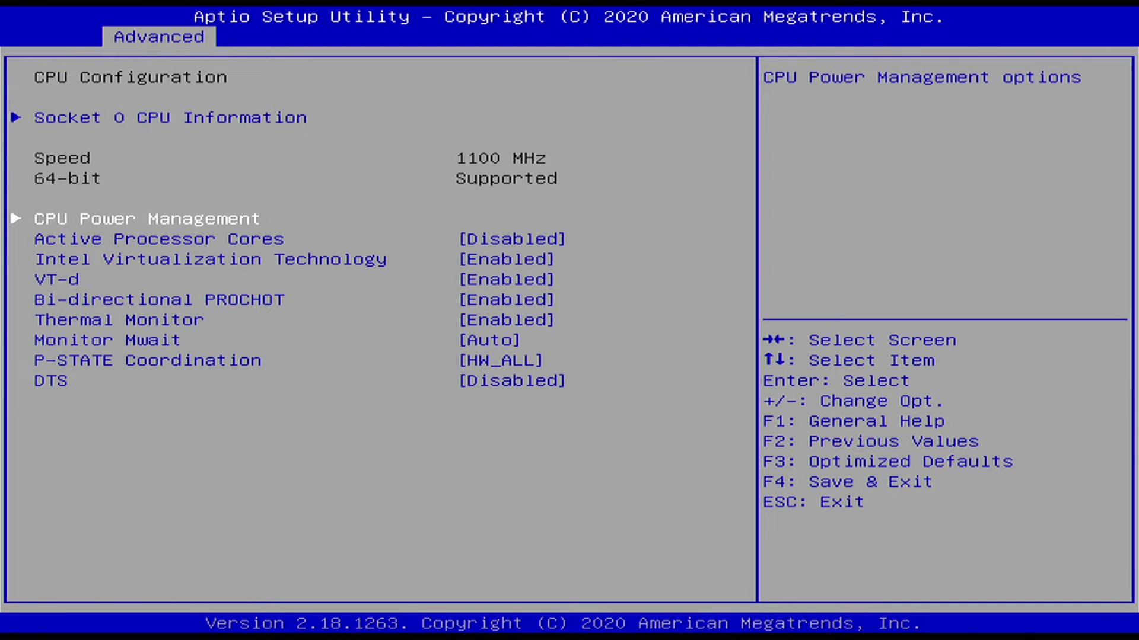
{"action": "key", "text": "Return"}
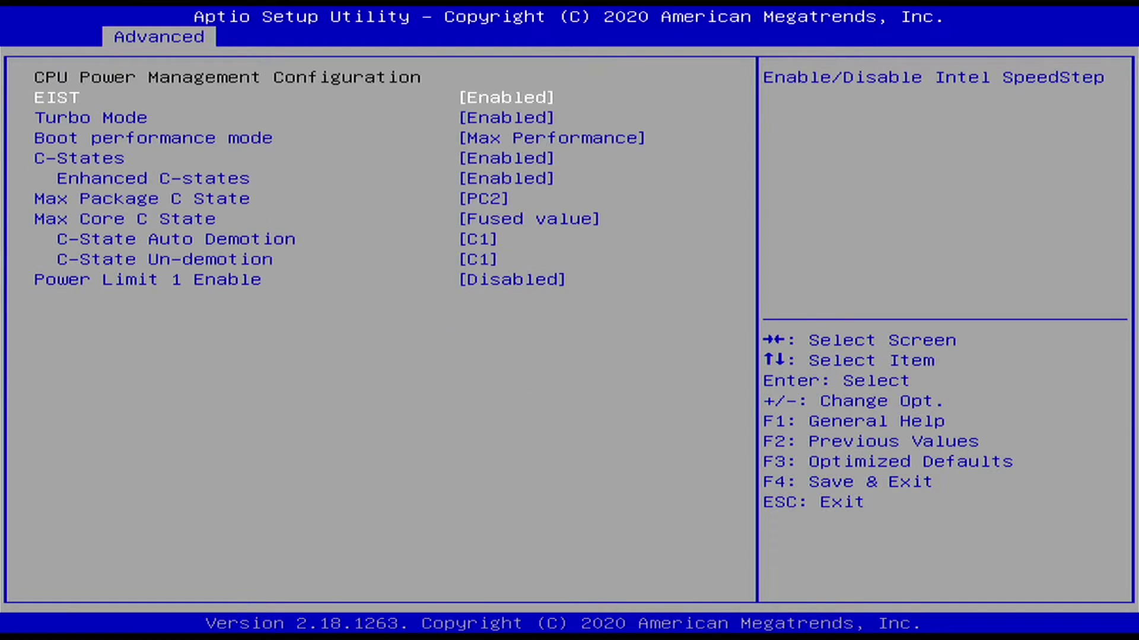
{"action": "key", "text": "Down"}
{"action": "key", "text": "Down"}
{"action": "key", "text": "Down"}
{"action": "key", "text": "Down"}
{"action": "key", "text": "Down"}
{"action": "key", "text": "Down"}
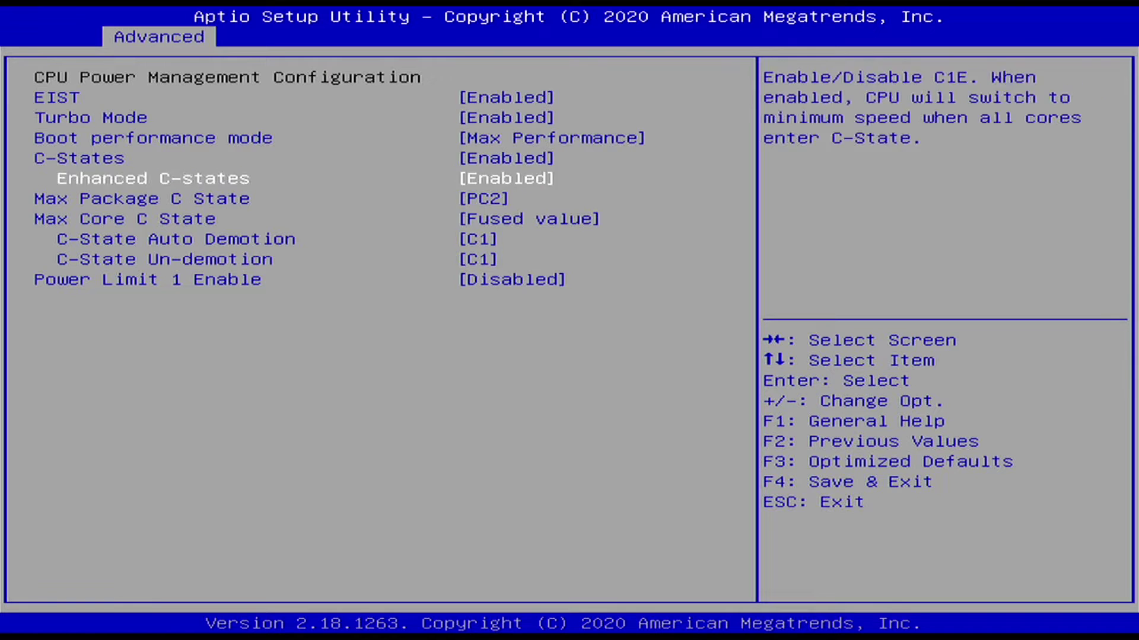
{"action": "key", "text": "Down"}
{"action": "key", "text": "Down"}
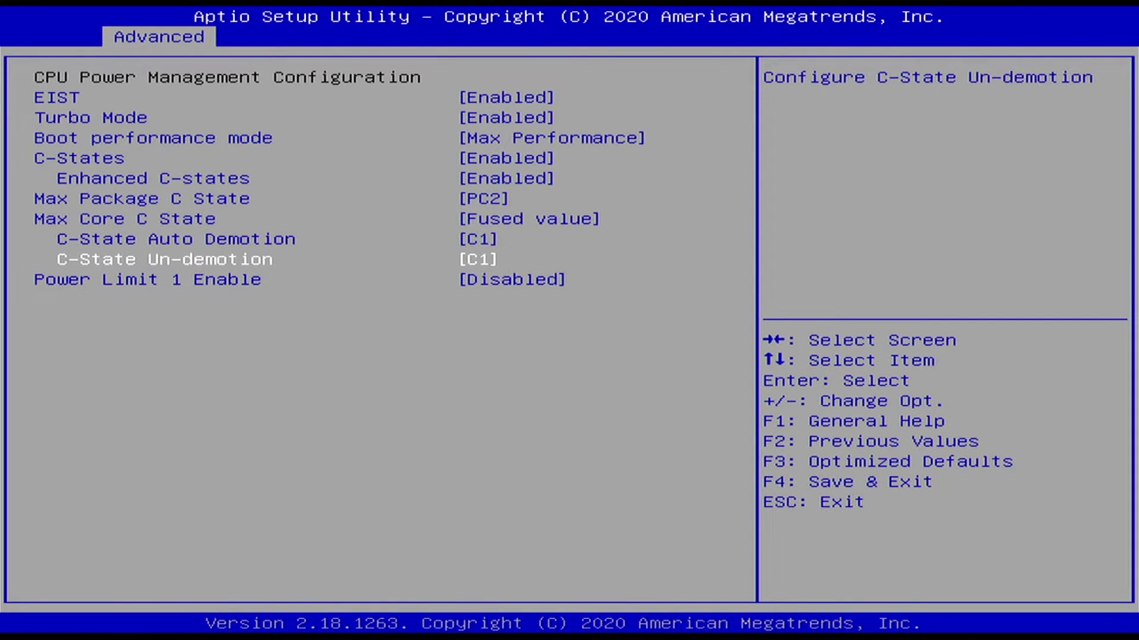
{"action": "key", "text": "Down"}
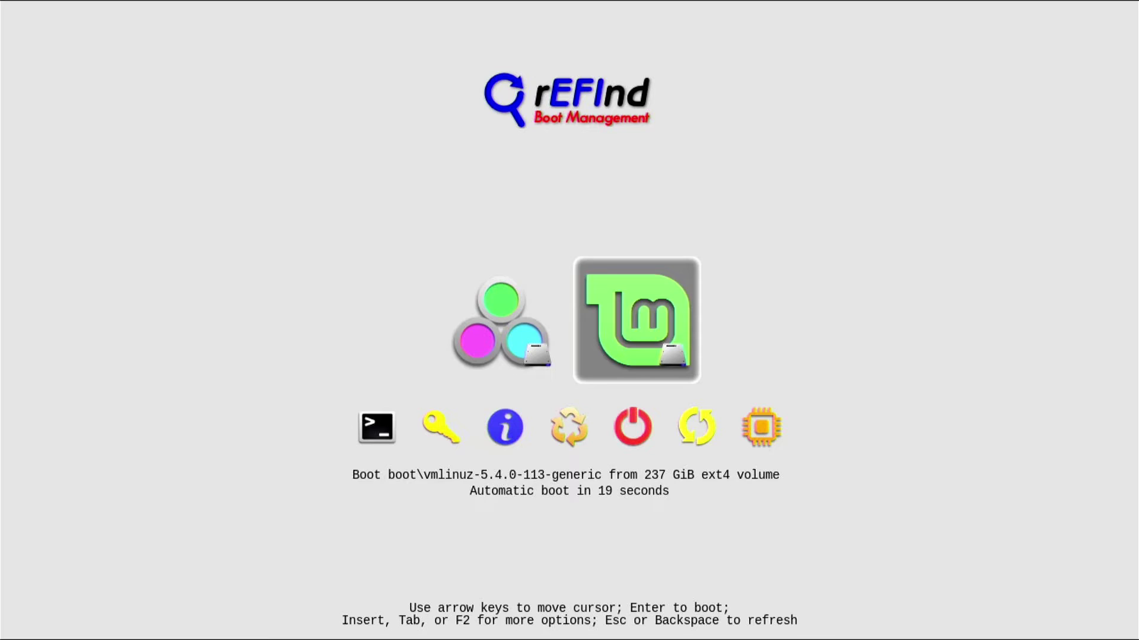
- Choose Ventoy in rEFInd and boot the clonezilla-live-2.8.1-12-amd64.iso image
{"action": "key", "text": "Left"}
{"action": "key", "text": "Right"}
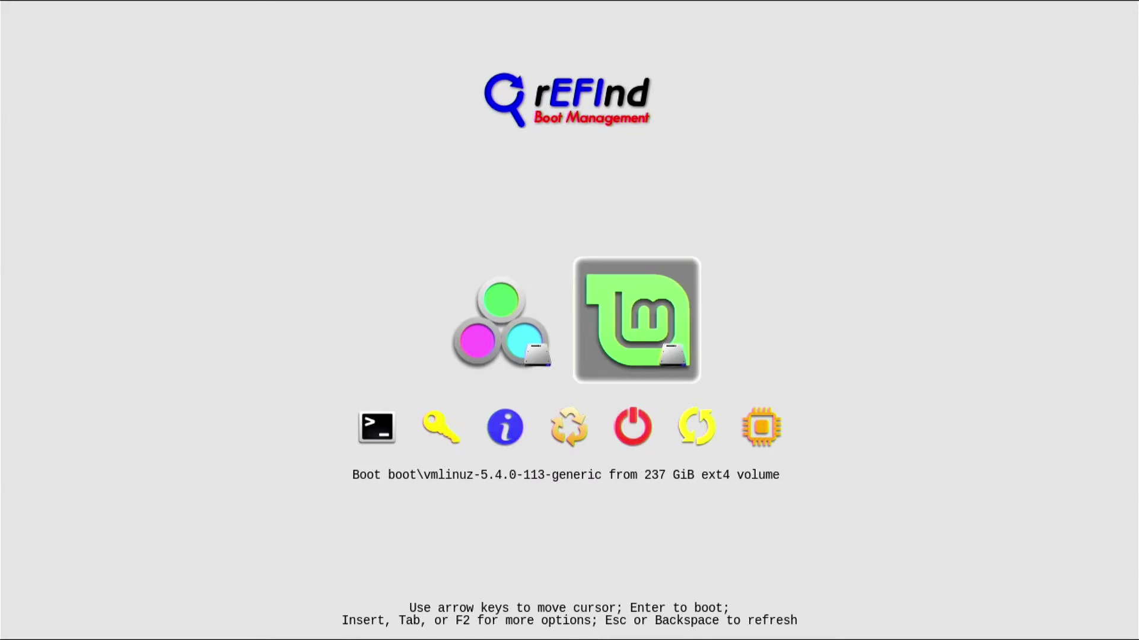
{"action": "key", "text": "Left"}
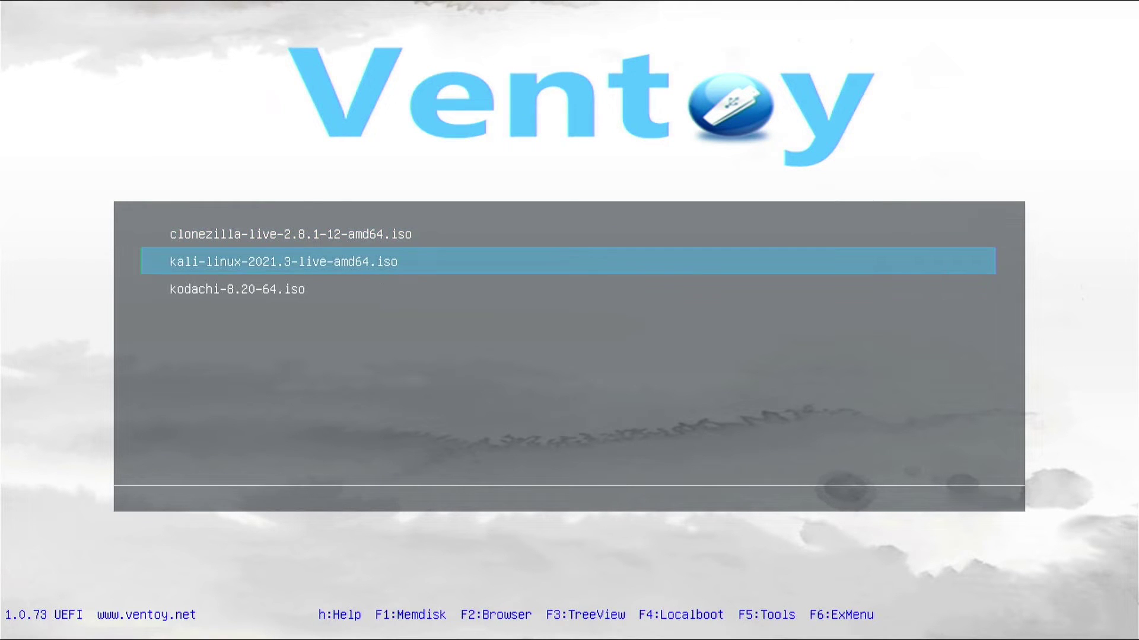
{"action": "key", "text": "Down"}
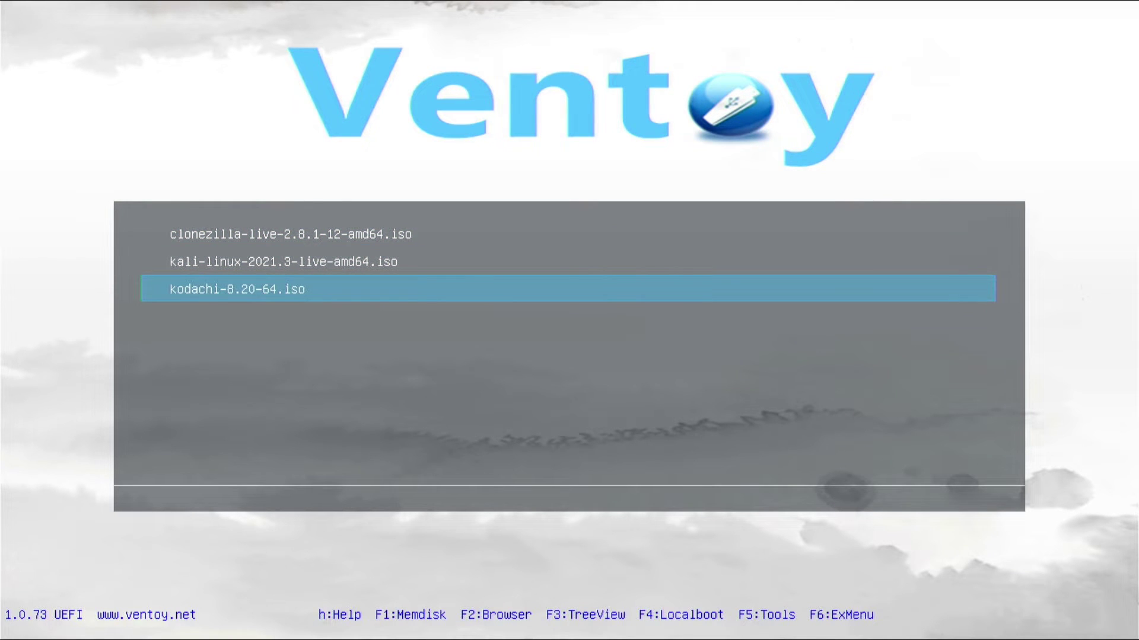
{"action": "key", "text": "Up"}
{"action": "key", "text": "Up"}
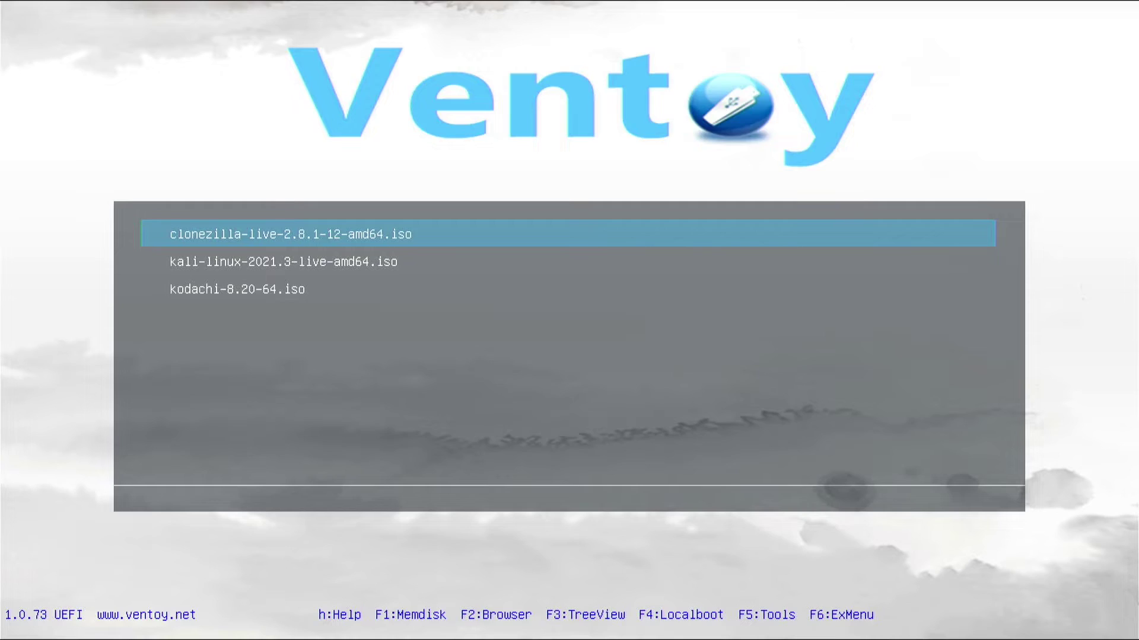
{"action": "key", "text": "Return"}
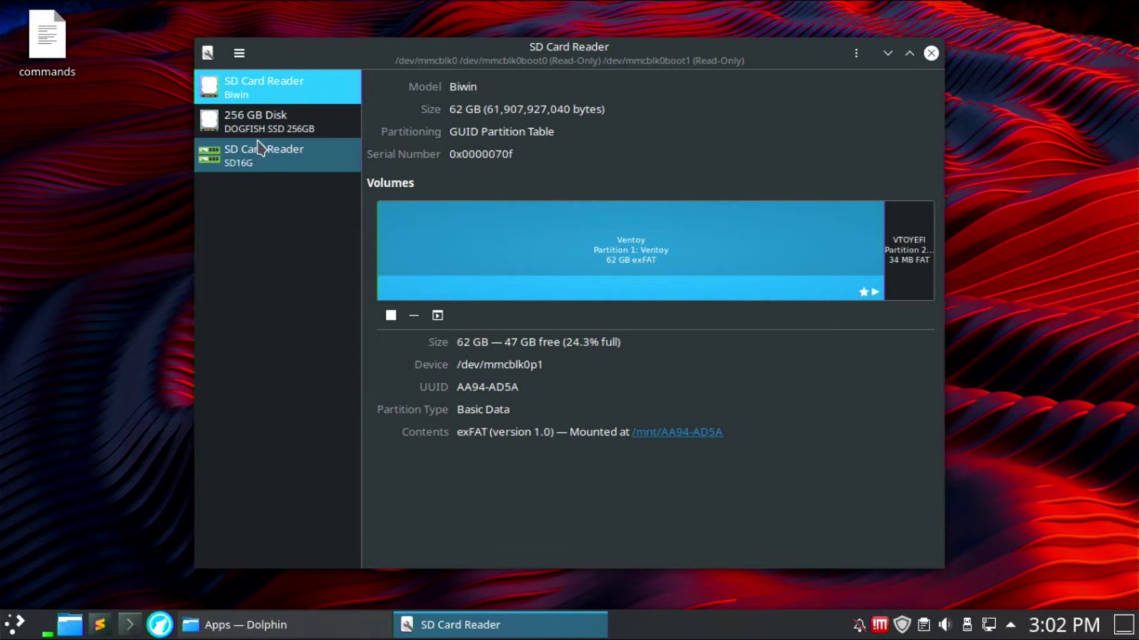
{"action": "left_click", "coordinate": [281, 125]}
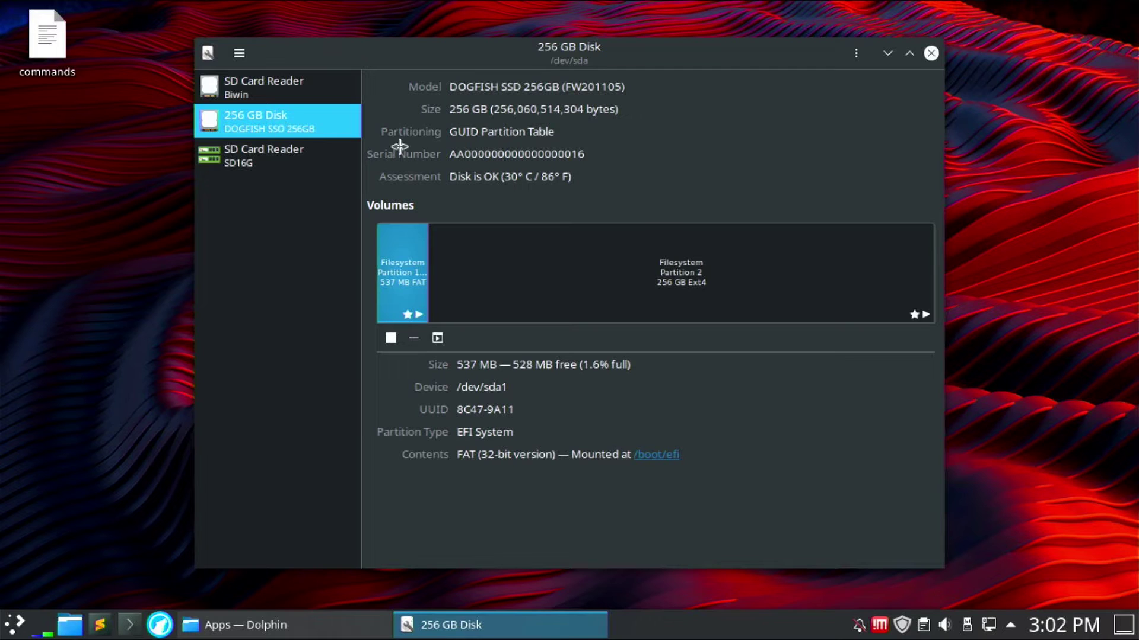
{"action": "left_click", "coordinate": [296, 93]}
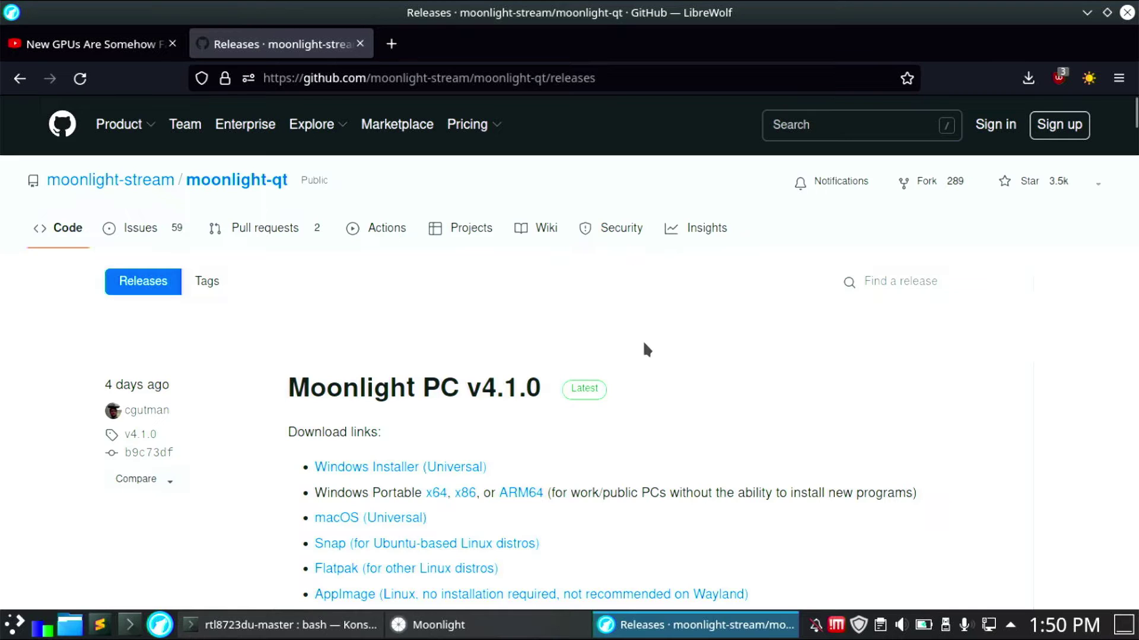
- Scroll the moonlight-qt releases page, then open Moonlight Settings (1080p, 60 FPS, 35 Mbps)
{"action": "scroll", "coordinate": [644, 344], "scroll_direction": "down", "scroll_amount": 3}
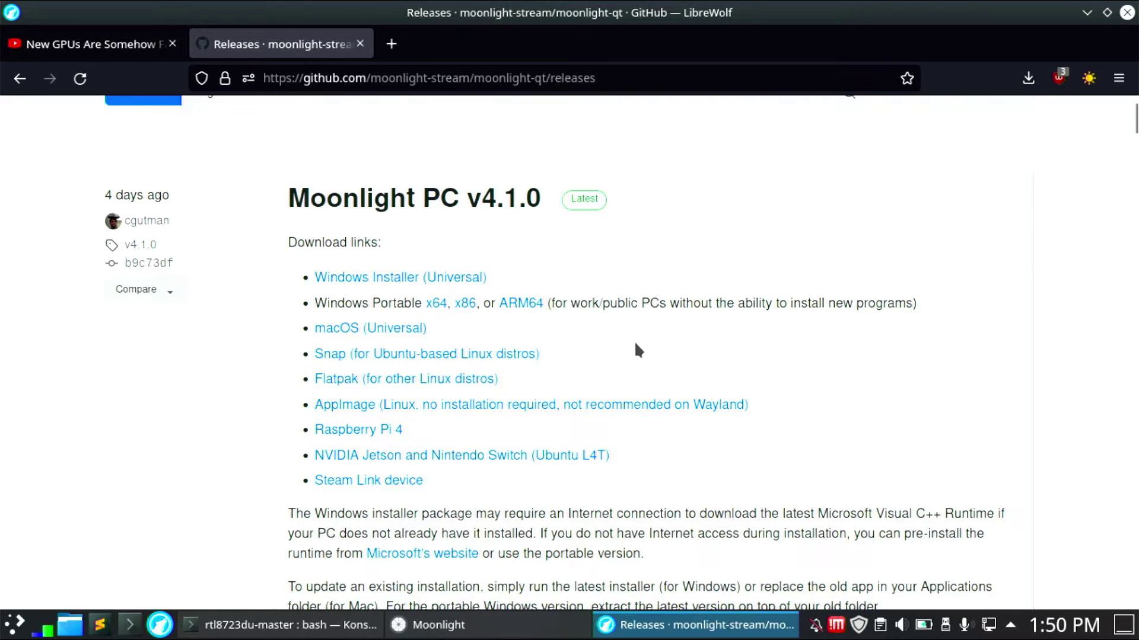
{"action": "key", "text": "alt+Tab"}
{"action": "left_click", "coordinate": [1111, 49]}
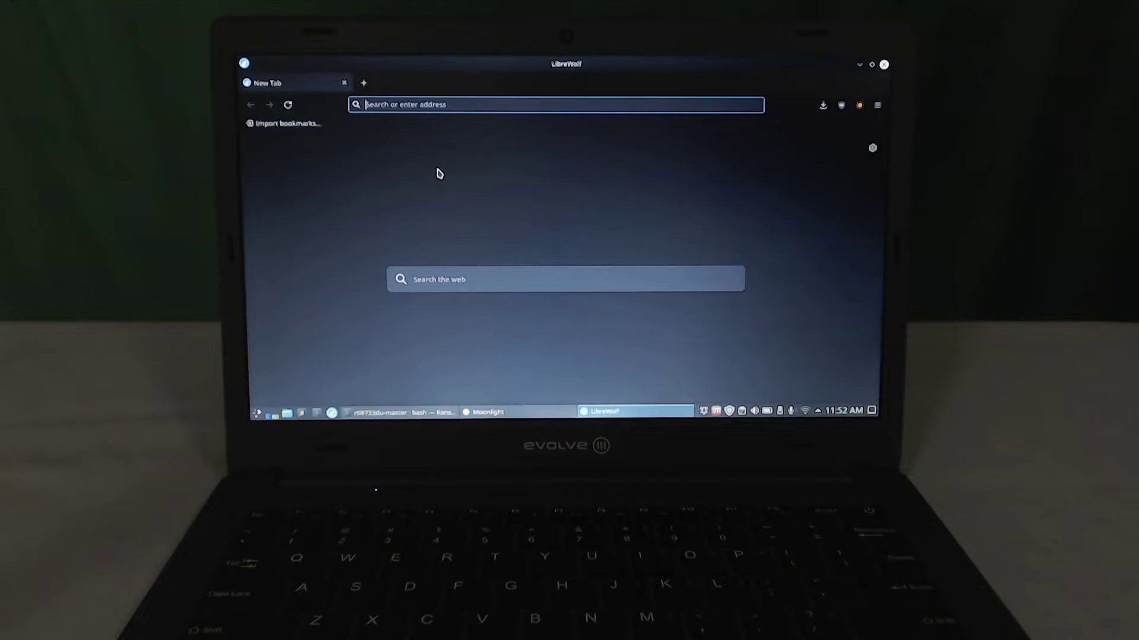
- Go to YouTube via the address bar and open the 'Tech News May 15' GPU video
{"action": "left_click", "coordinate": [426, 105]}
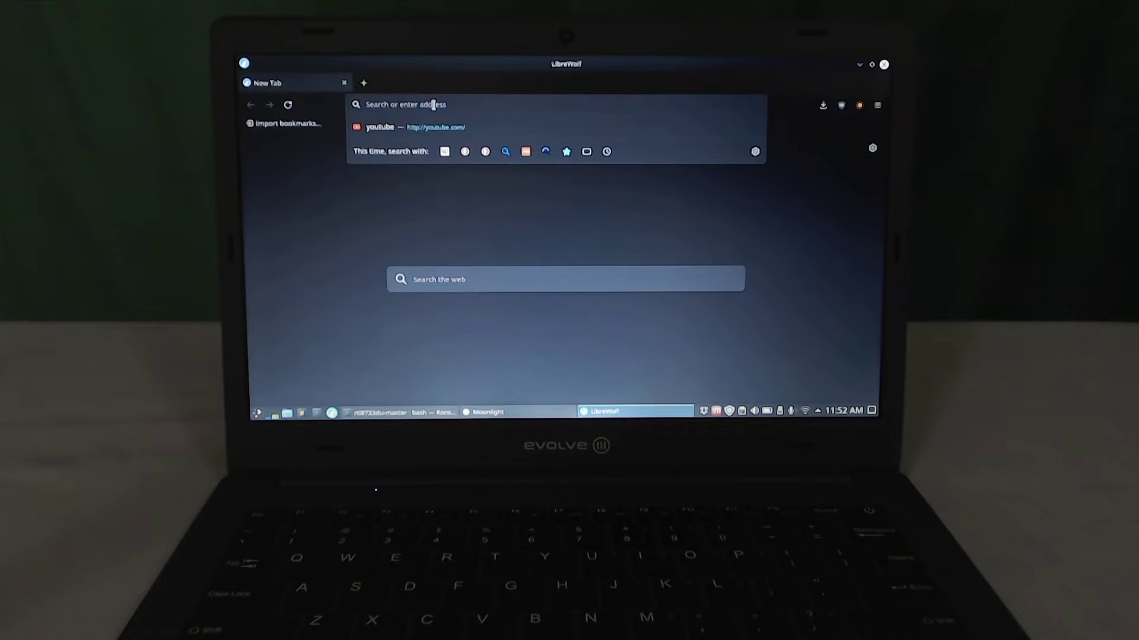
{"action": "type", "text": "youtube.com"}
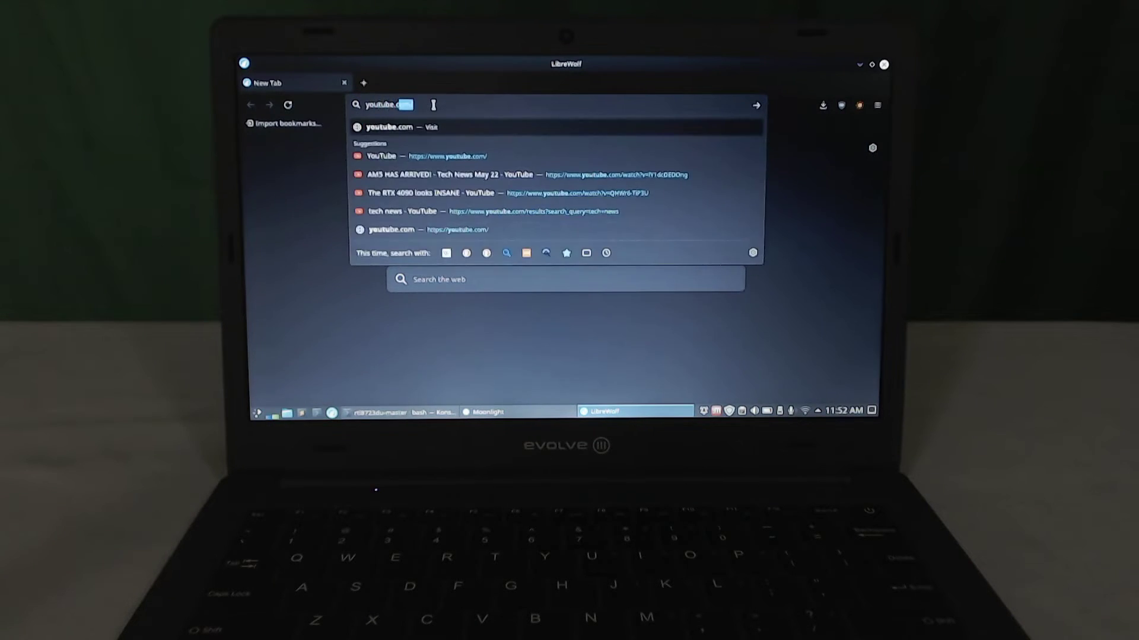
{"action": "key", "text": "Return"}
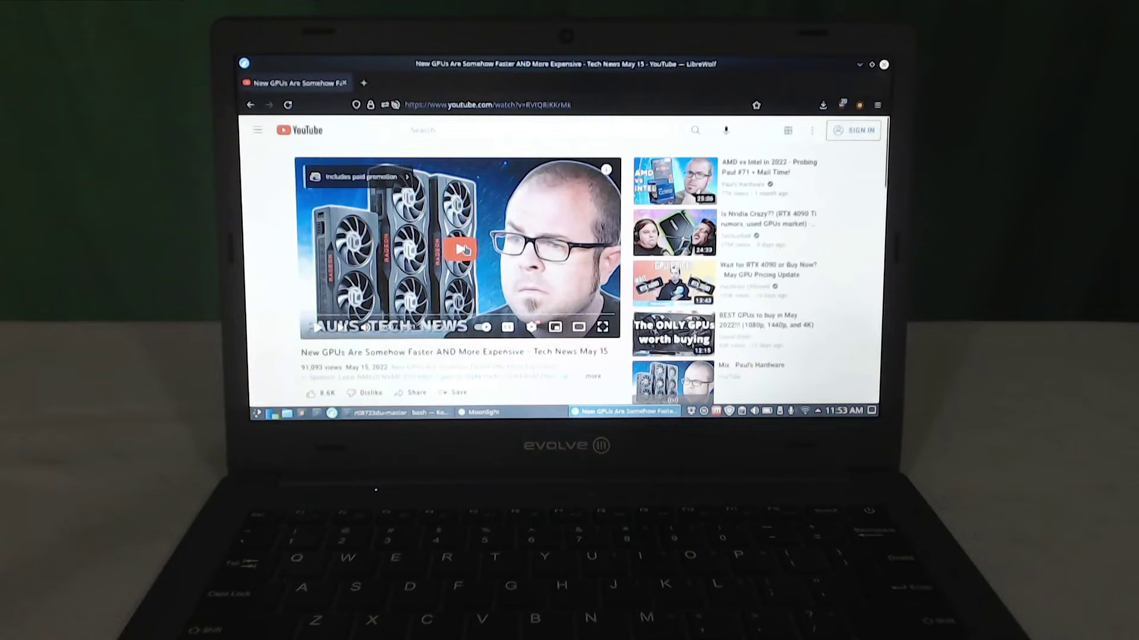
- Start playback of the 'New GPUs Are Somehow Faster AND More Expensive' video
{"action": "left_click", "coordinate": [463, 249]}
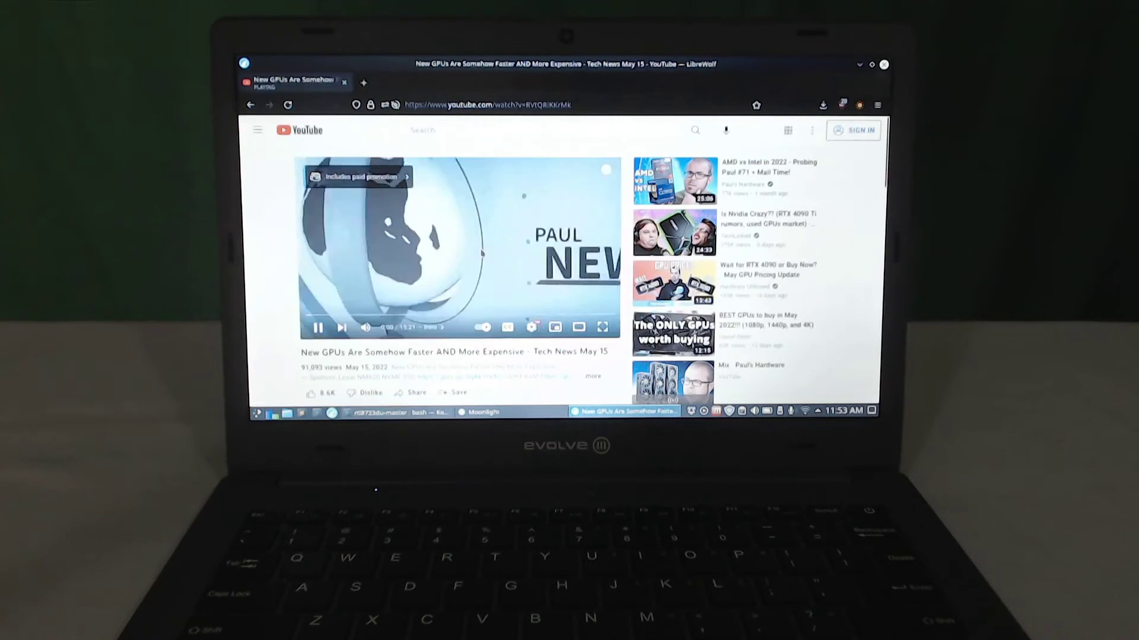